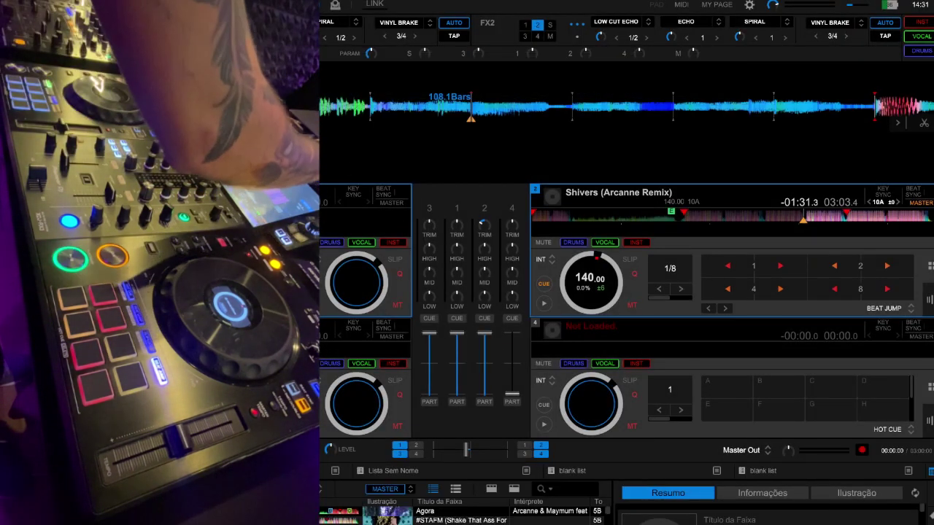
# Step: Load Bloody Mary (Arcanne Extend) onto deck 3 and Admirável Chip Novo (Arcanne Remix) onto deck 4
pyautogui.moveTo(408, 522); pyautogui.dragTo(355, 394)
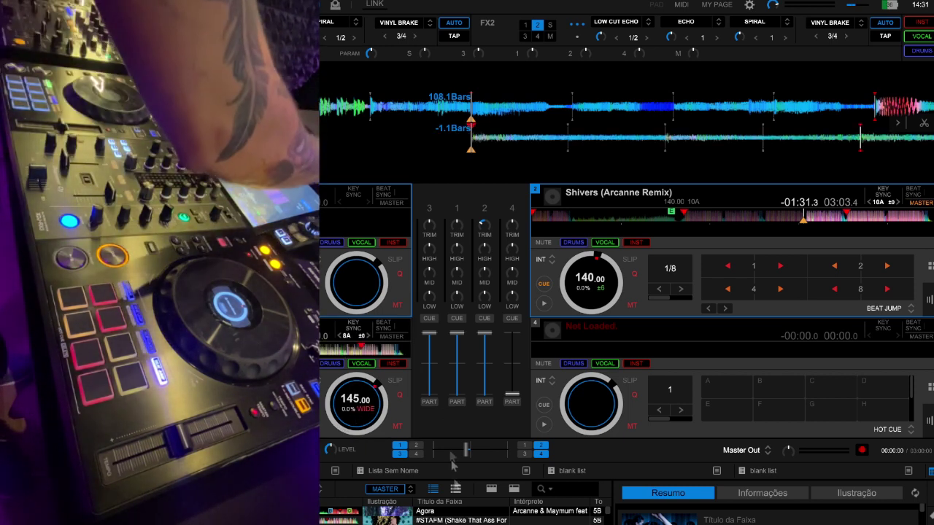
pyautogui.moveTo(452, 520); pyautogui.dragTo(567, 382)
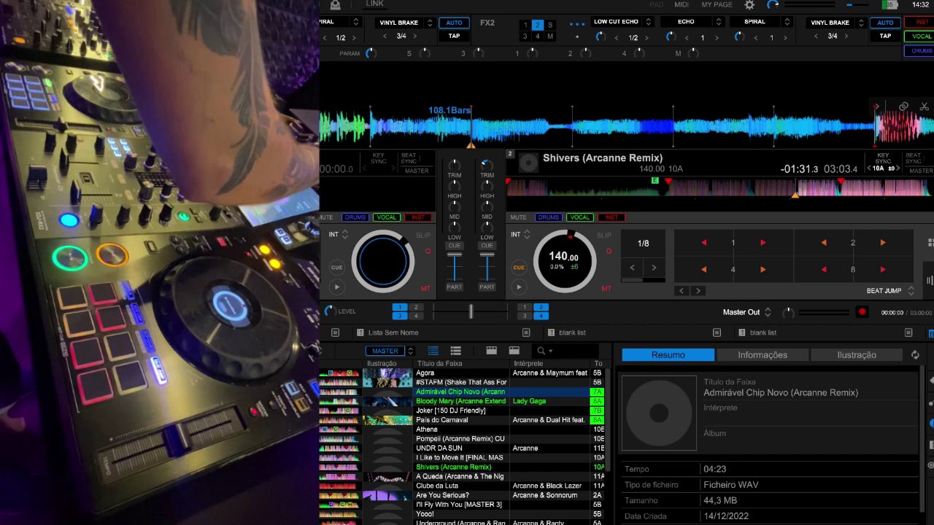
# Step: Review the Track Separation options in the Extensions preferences, then close the preferences
pyautogui.hotkey('ctrl', ',')
pyautogui.click(659, 67)
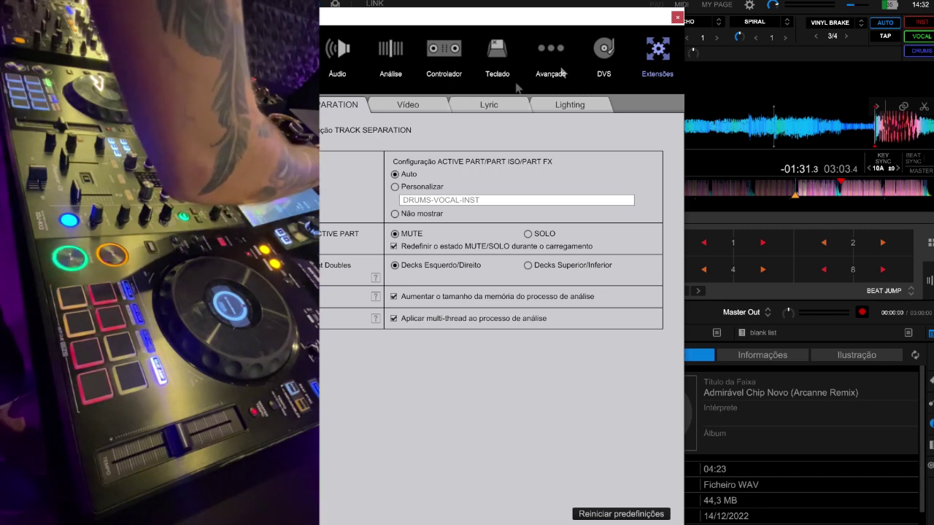
pyautogui.click(675, 18)
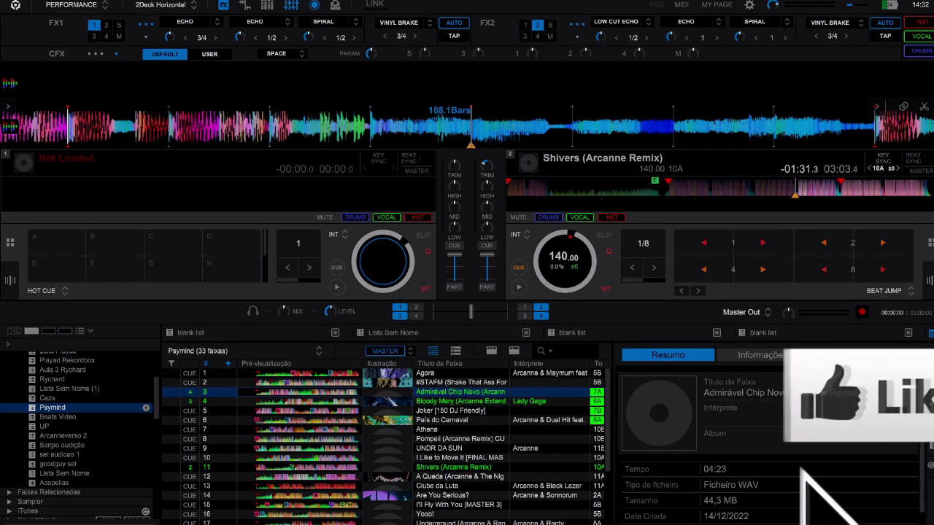
# Step: Open the XDJ-RX3 MIDI settings and delete the deck 2 Sampler8 Play assignment with code 9677
pyautogui.click(680, 5)
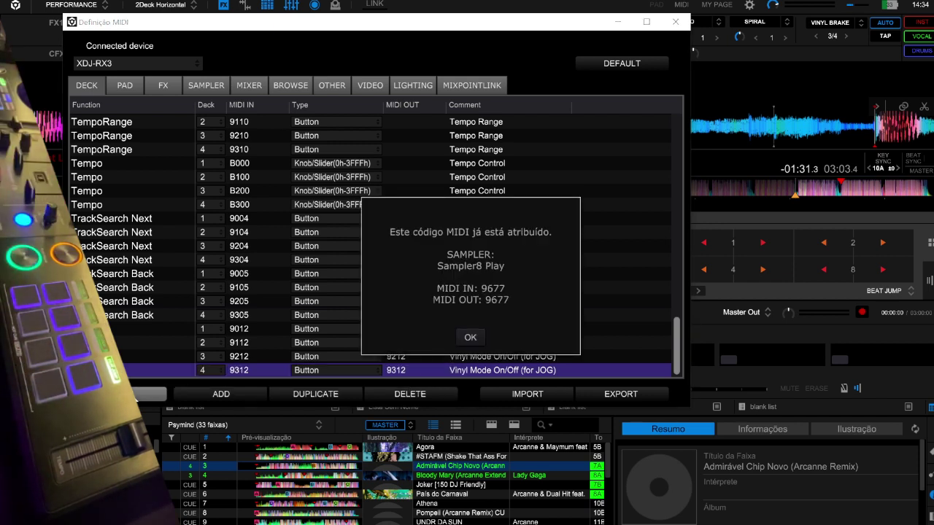
pyautogui.click(469, 338)
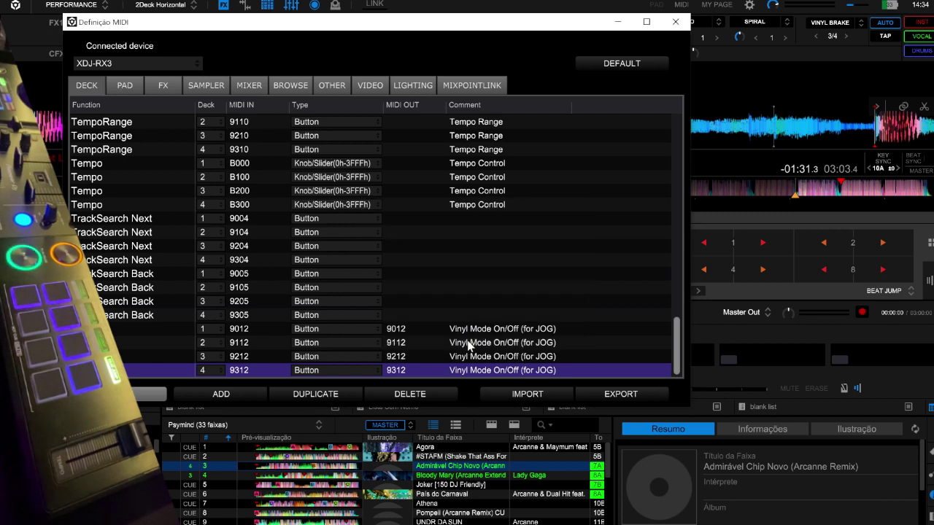
pyautogui.click(202, 86)
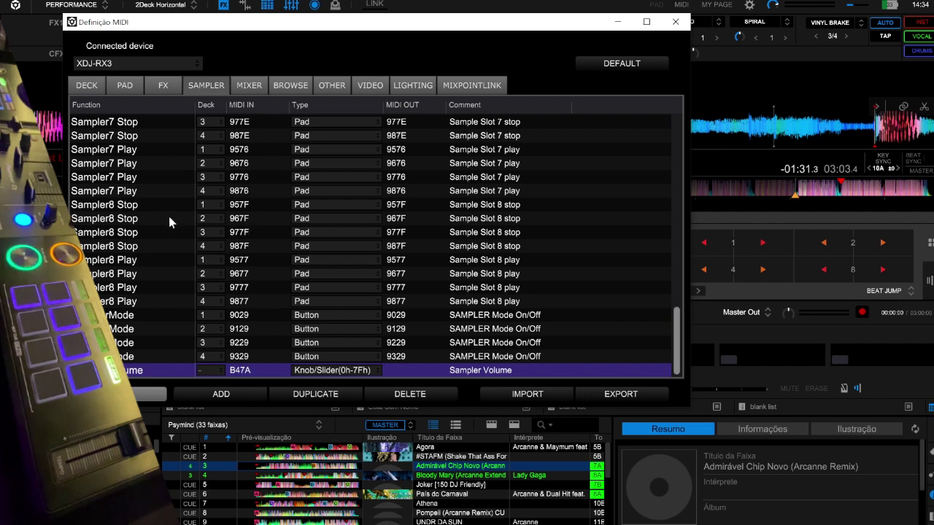
pyautogui.click(243, 108)
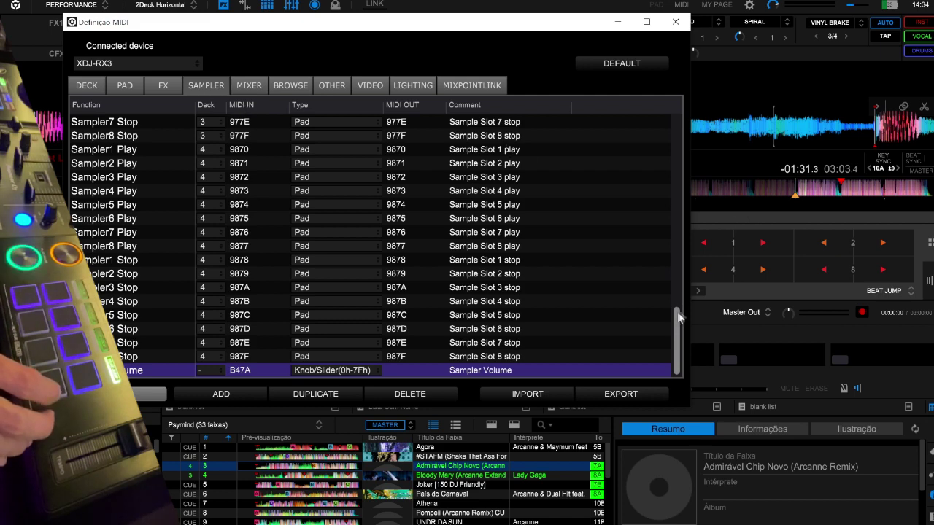
pyautogui.moveTo(677, 315); pyautogui.dragTo(676, 205)
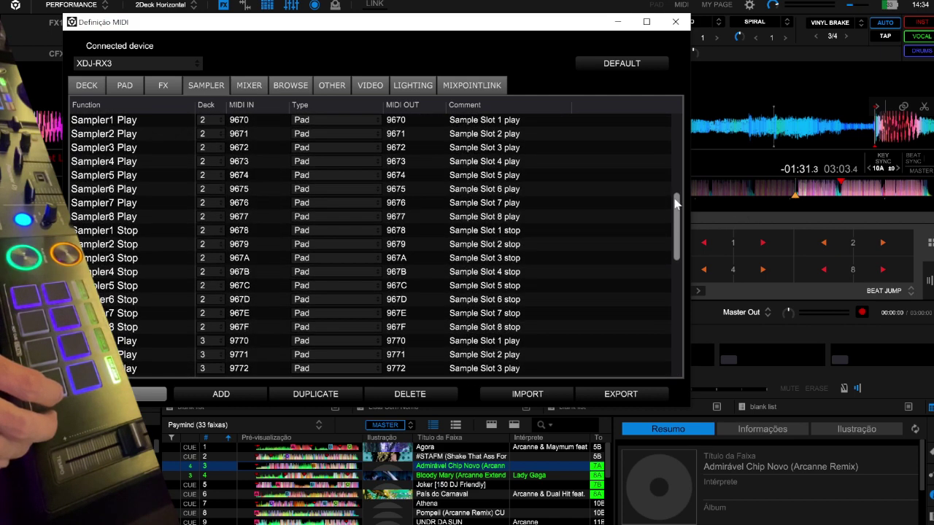
pyautogui.click(249, 218)
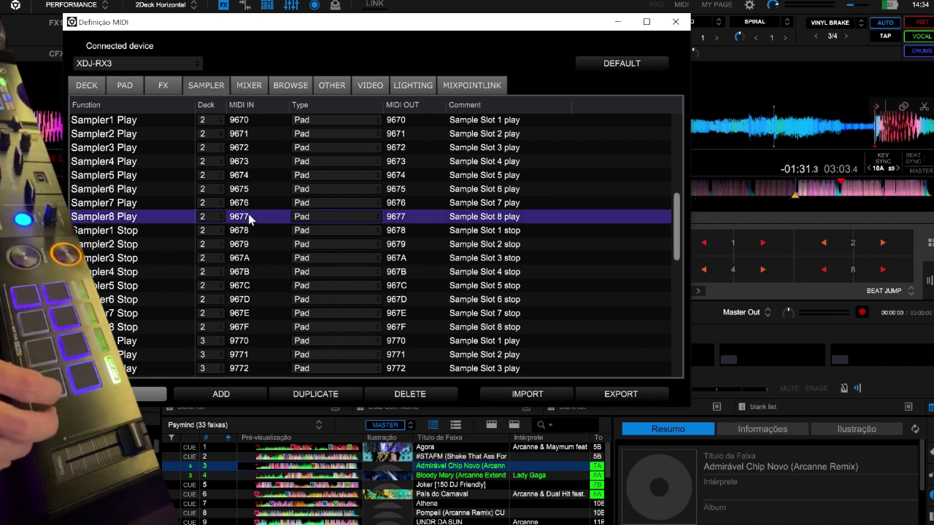
pyautogui.click(394, 397)
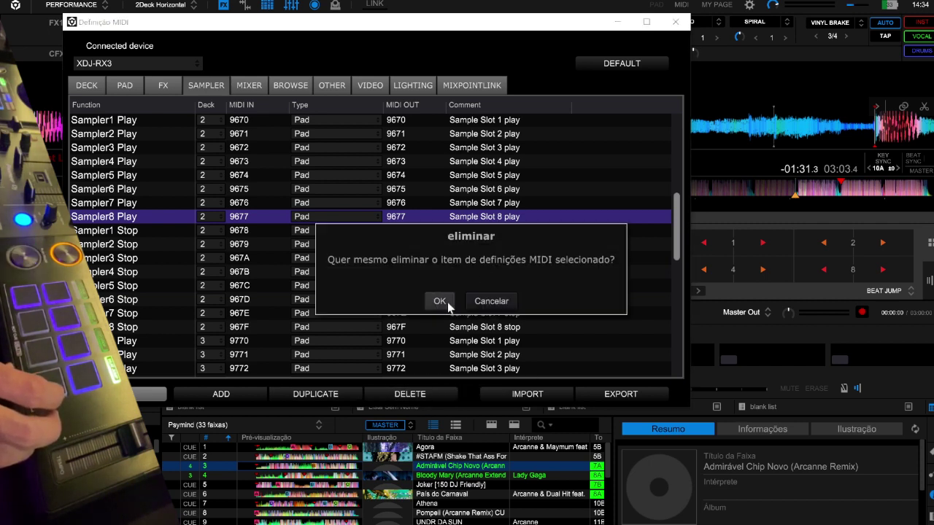
pyautogui.click(439, 302)
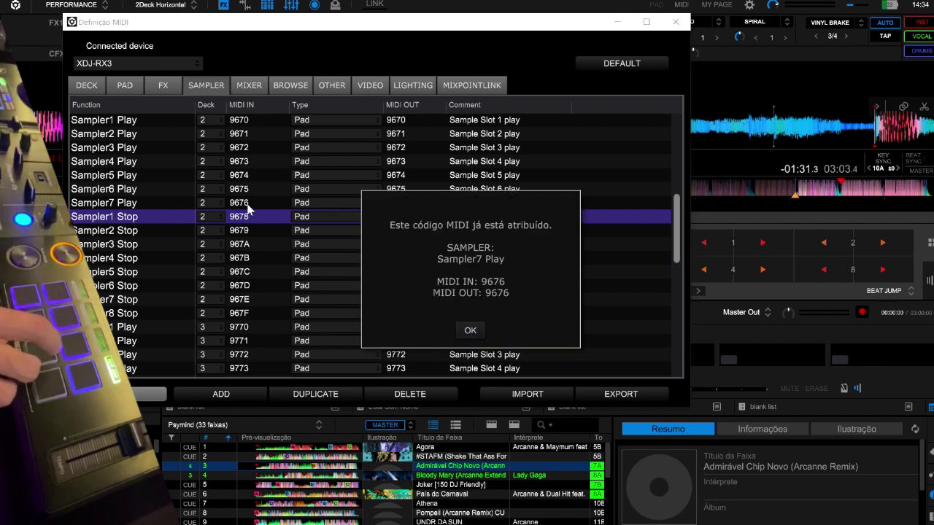
# Step: Delete the deck 2 sampler assignments Sampler7 Play (9676) and Sampler6 Play (9675)
pyautogui.click(468, 330)
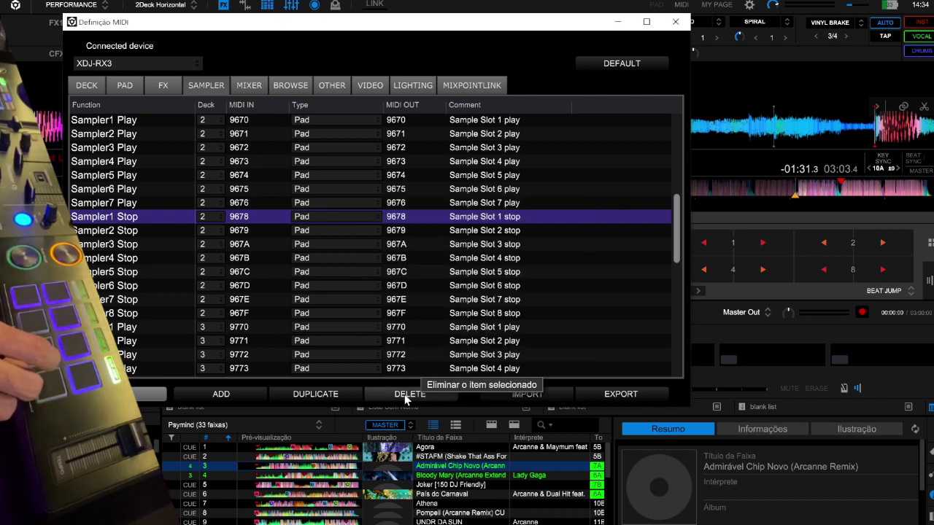
pyautogui.click(267, 202)
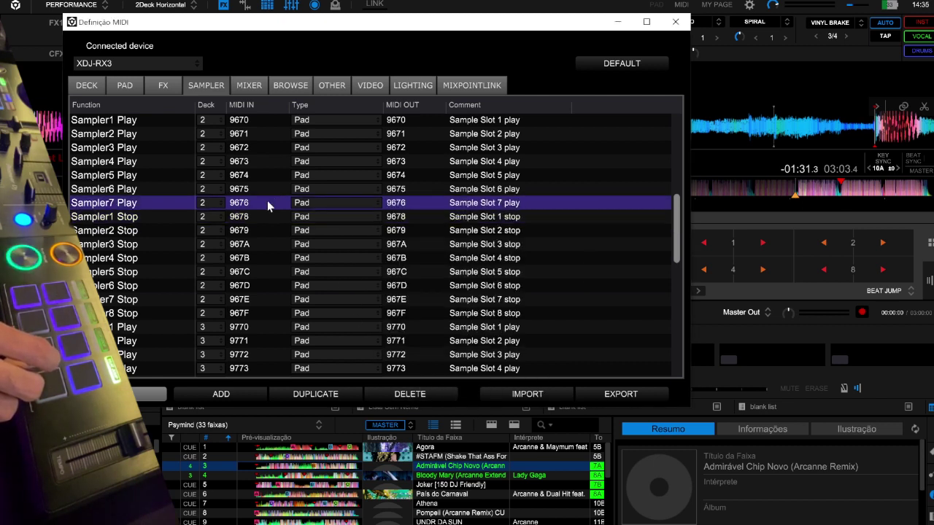
pyautogui.click(389, 397)
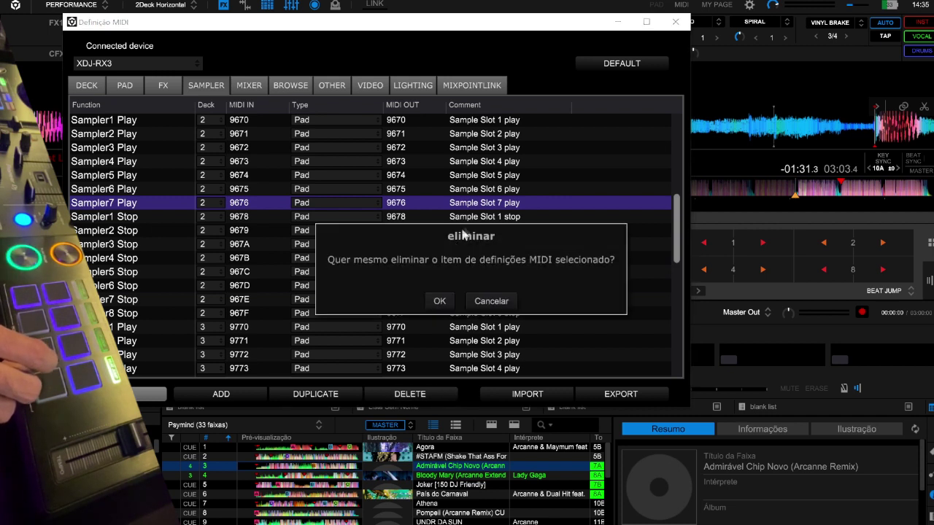
pyautogui.click(443, 302)
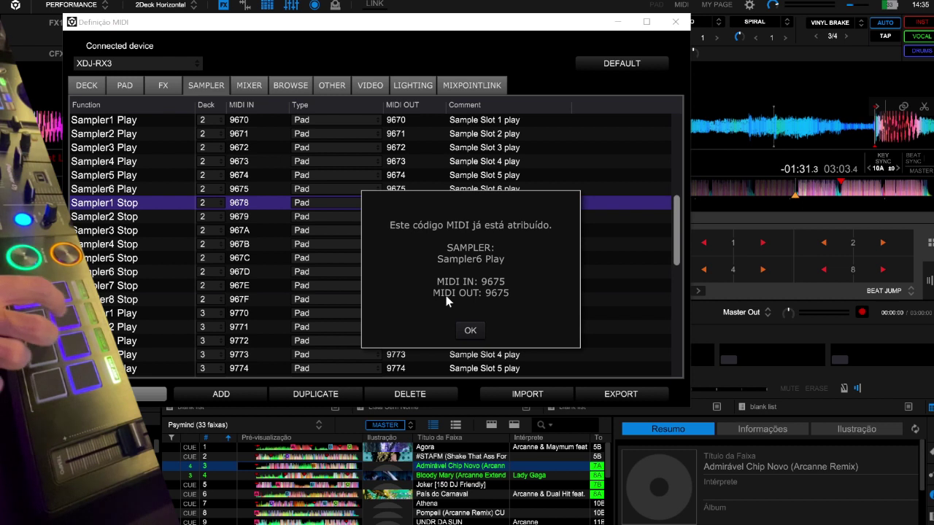
pyautogui.click(470, 330)
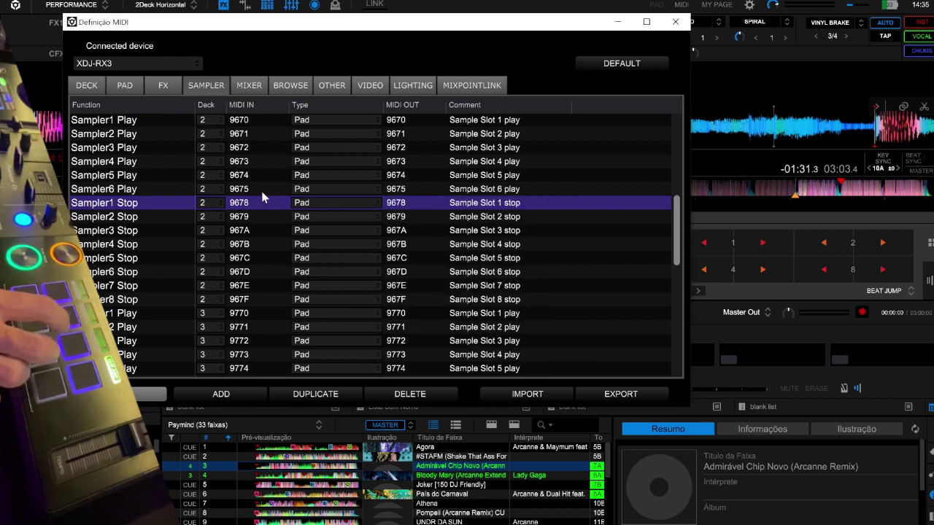
pyautogui.click(261, 190)
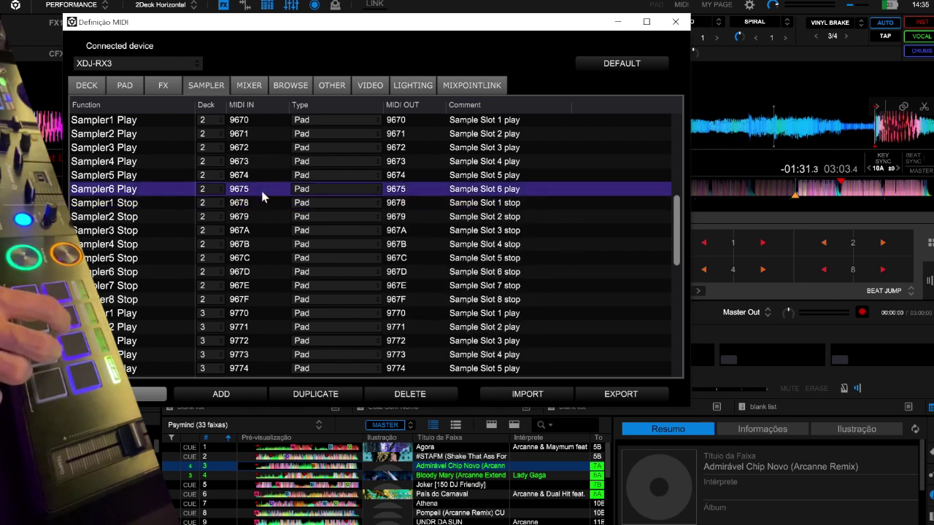
pyautogui.click(399, 394)
pyautogui.click(430, 302)
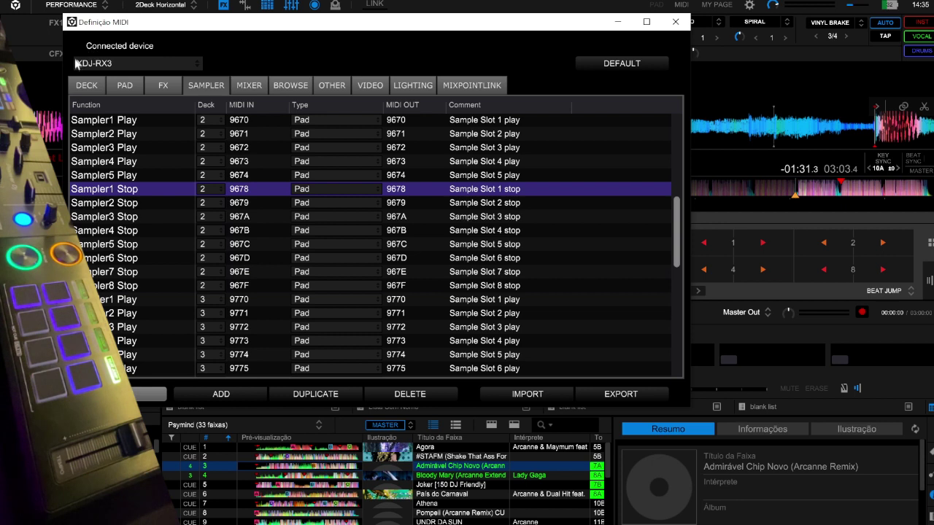
# Step: Add the track separation functions ActivePart Inst, ActivePart Vocal and ActivePart Drums to the deck MIDI assignments
pyautogui.click(84, 86)
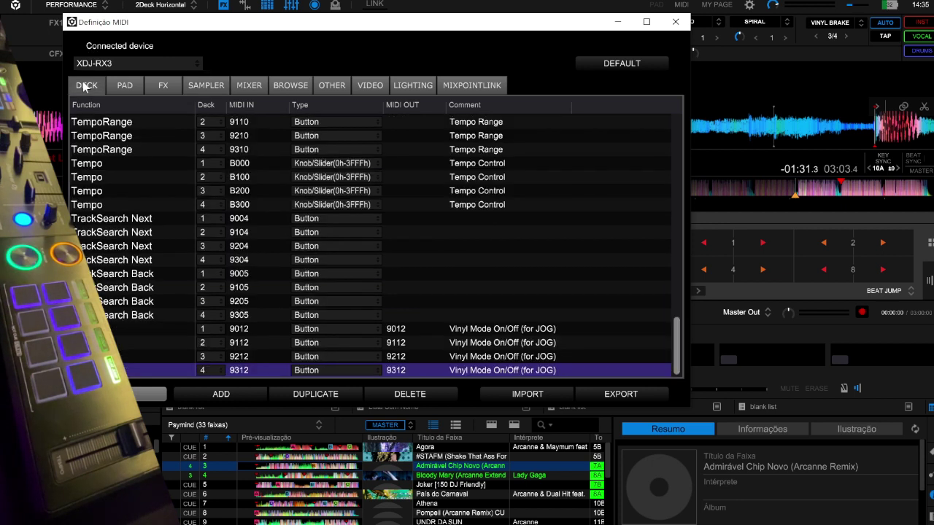
pyautogui.click(216, 395)
pyautogui.moveTo(264, 388)
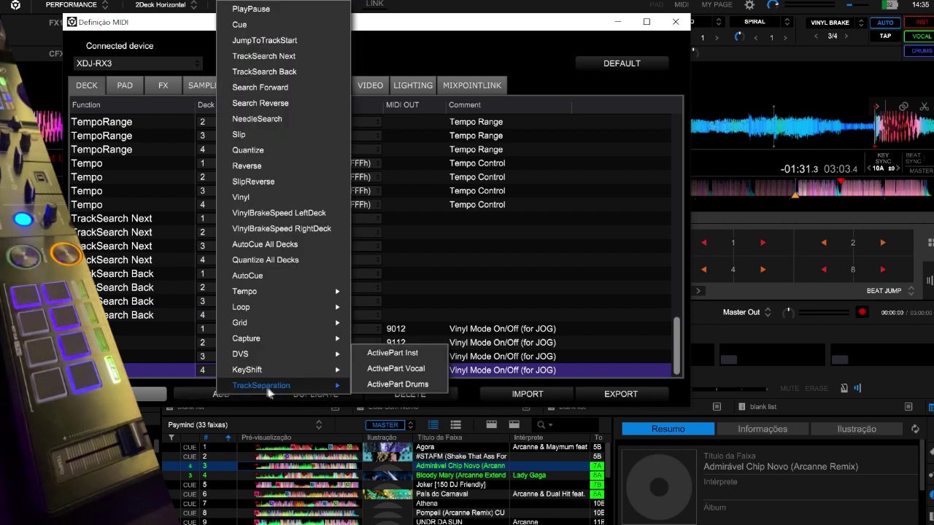
pyautogui.click(390, 356)
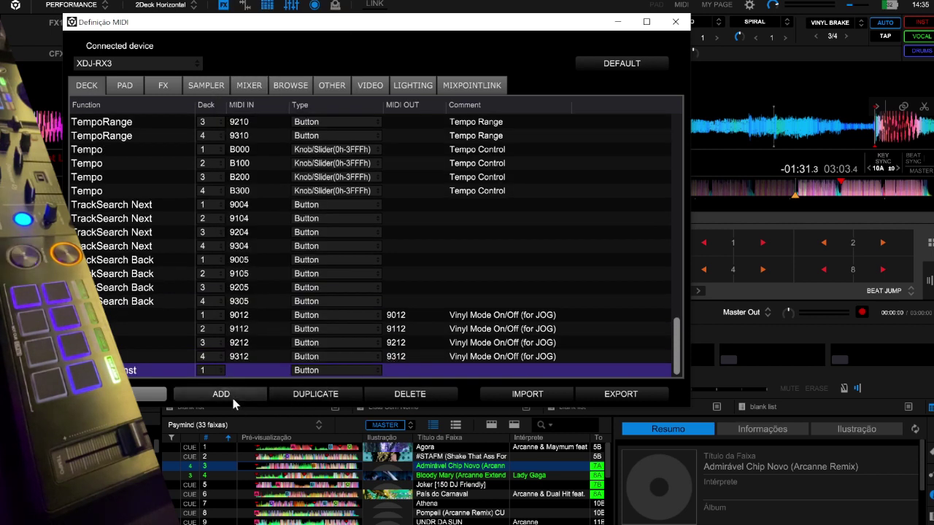
pyautogui.click(232, 399)
pyautogui.moveTo(277, 389)
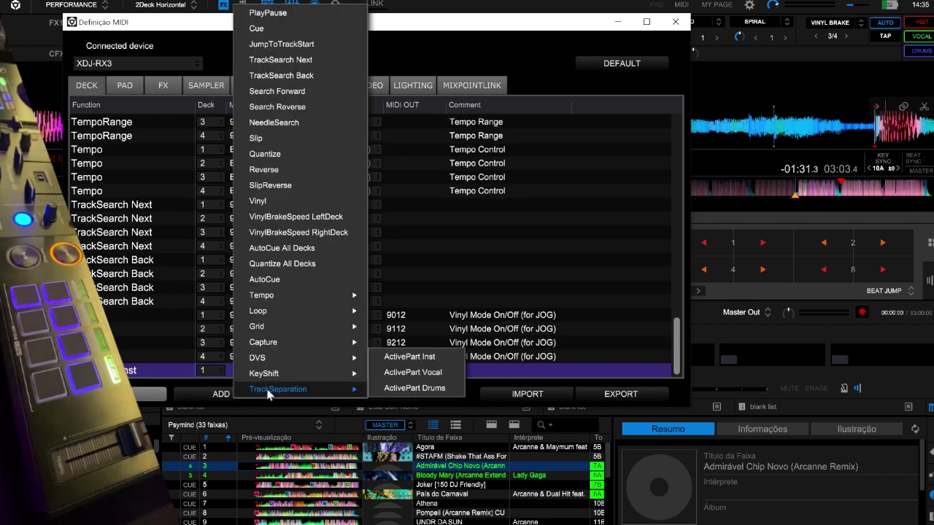
pyautogui.click(413, 372)
pyautogui.click(247, 396)
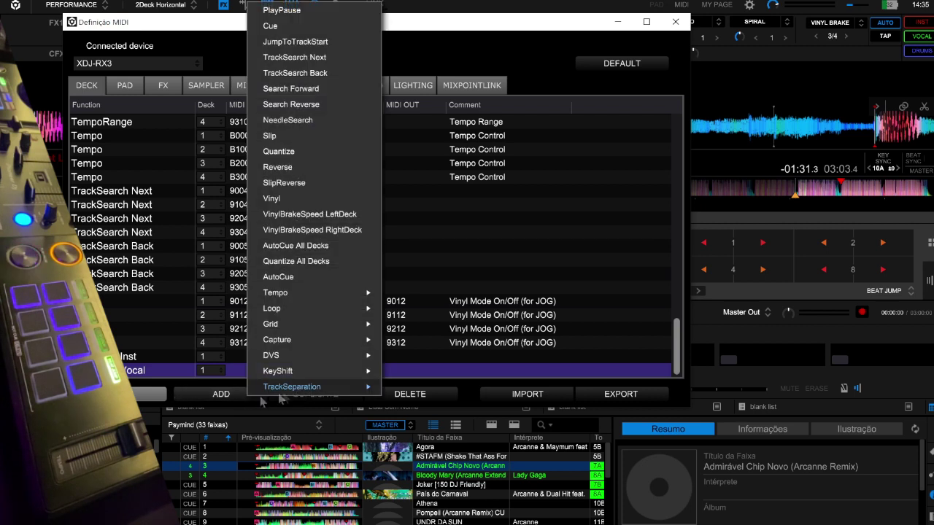
pyautogui.moveTo(306, 386)
pyautogui.click(428, 385)
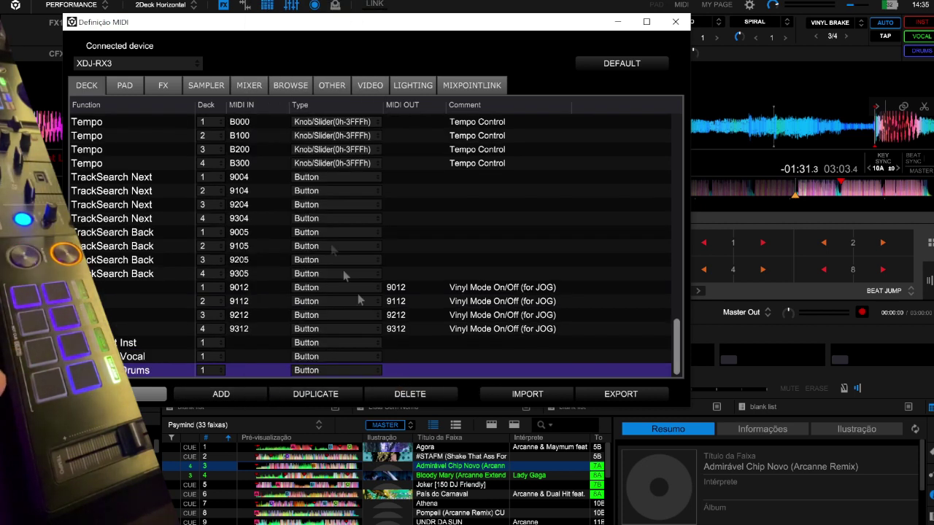
# Step: Learn pad code 9675 for ActivePart Drums, 9676 for ActivePart Vocal and 9677 for ActivePart Inst, with Inst on deck 2
pyautogui.moveTo(297, 27); pyautogui.dragTo(370, 152)
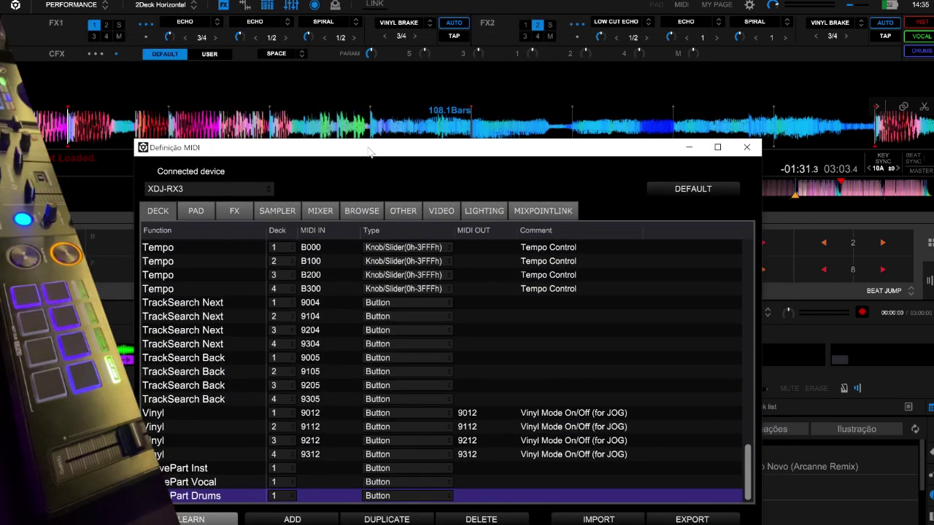
pyautogui.click(219, 519)
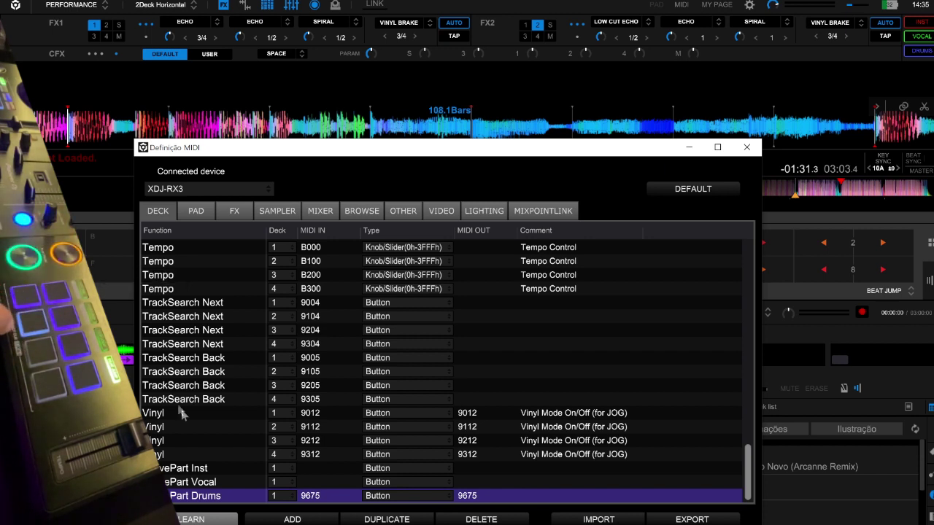
pyautogui.click(218, 483)
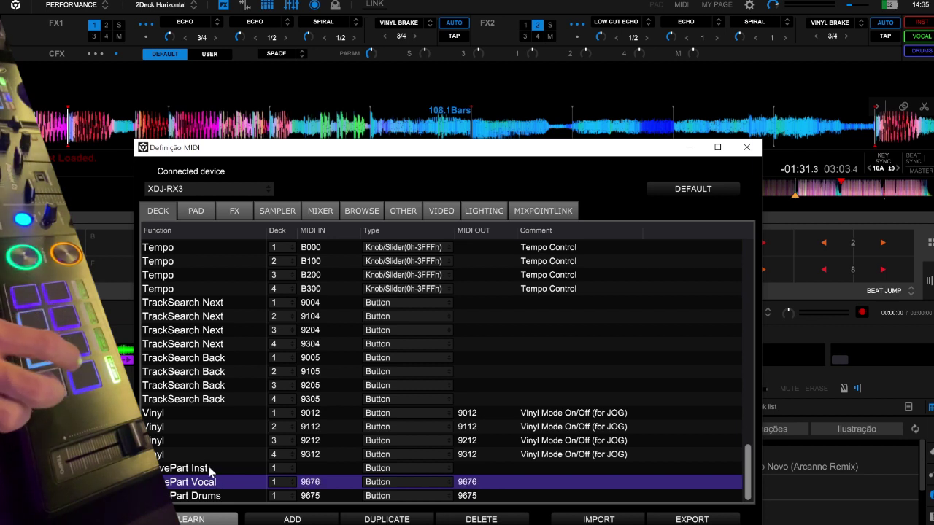
pyautogui.click(210, 470)
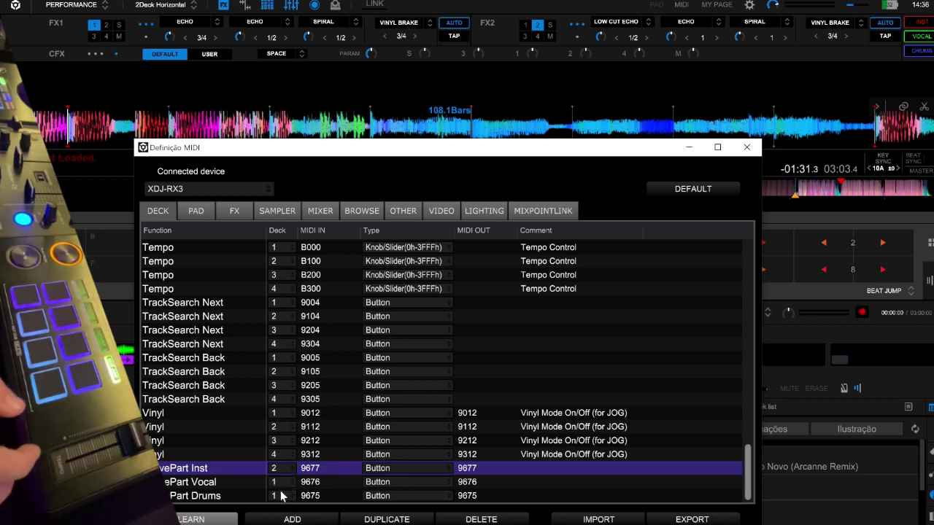
# Step: Assign ActivePart Vocal and ActivePart Drums to deck 2 and close the MIDI settings
pyautogui.click(281, 485)
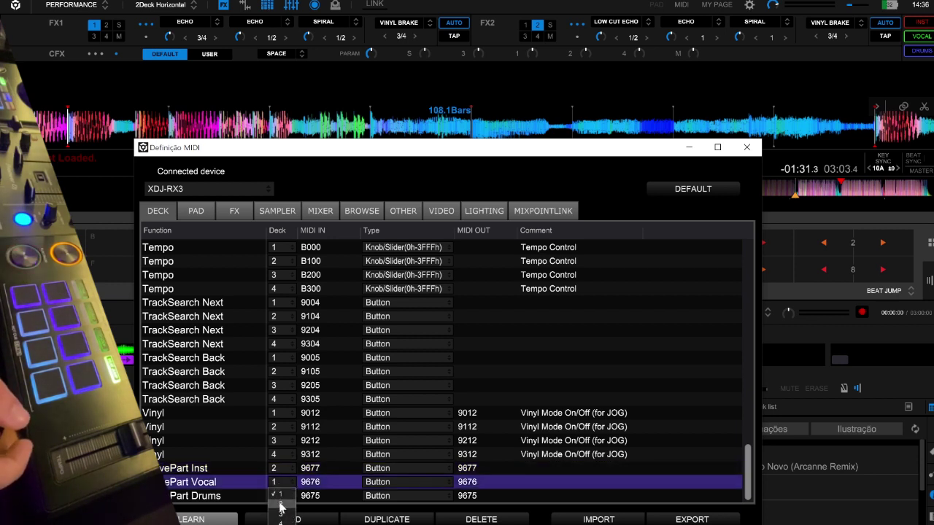
pyautogui.click(281, 496)
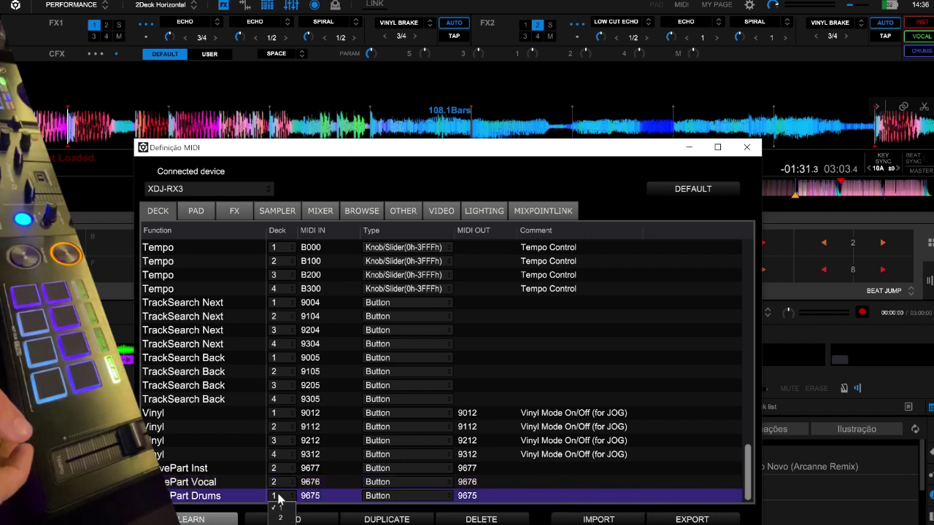
pyautogui.click(280, 518)
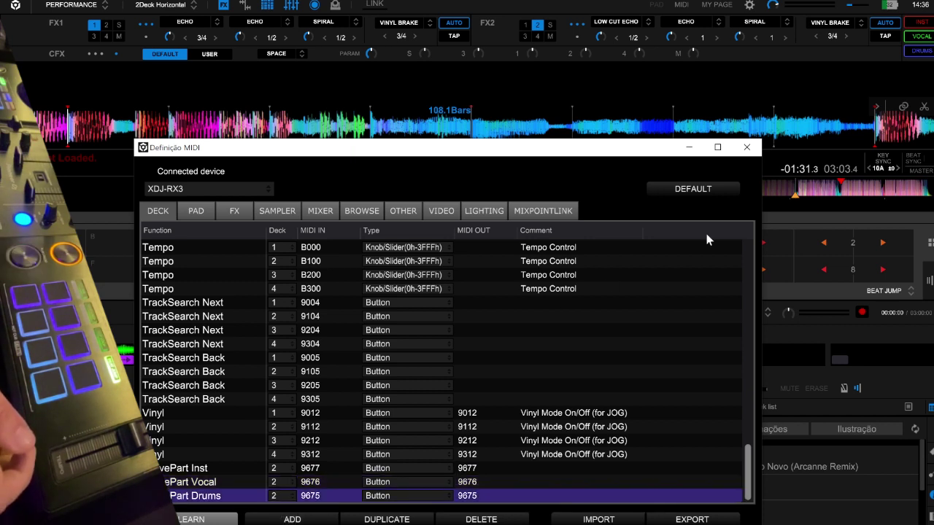
pyautogui.click(745, 148)
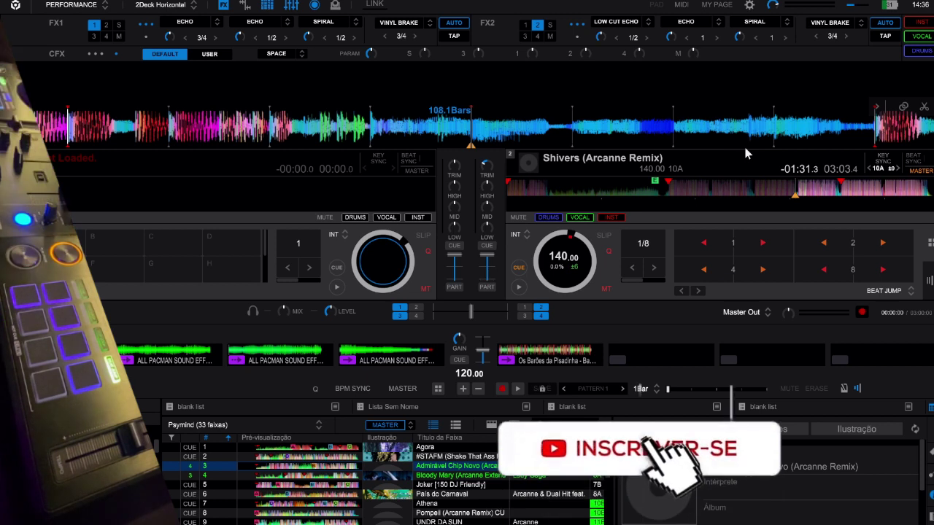
# Step: Open the MIDI settings and use Learn to identify the code of the next sampler pad on deck 2
pyautogui.click(680, 6)
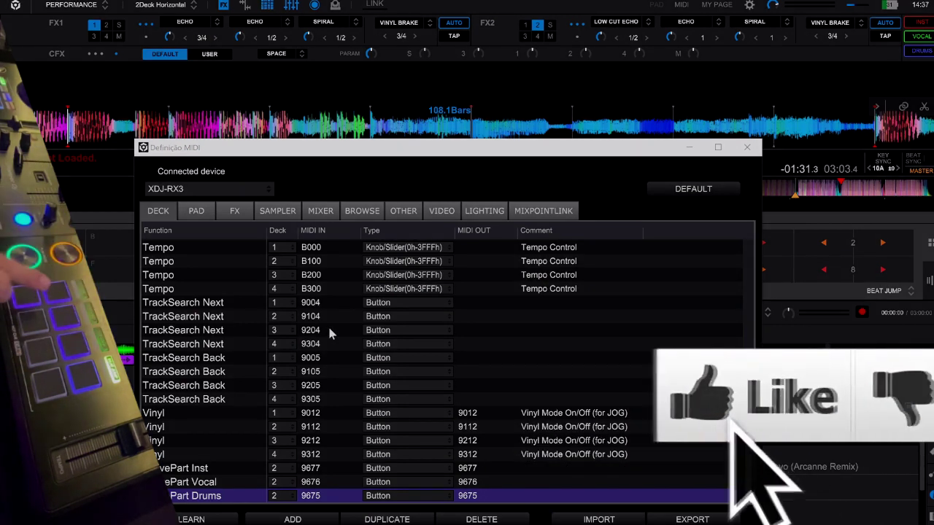
pyautogui.click(192, 520)
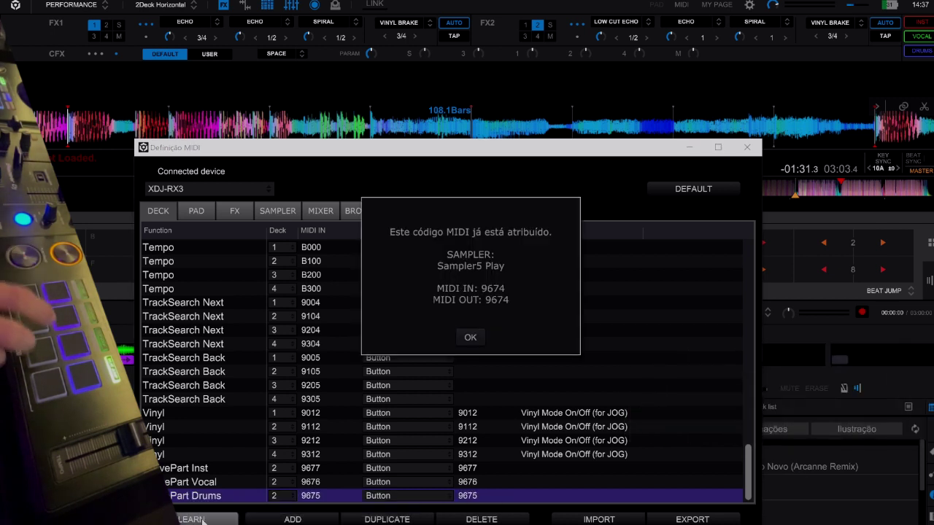
pyautogui.click(467, 338)
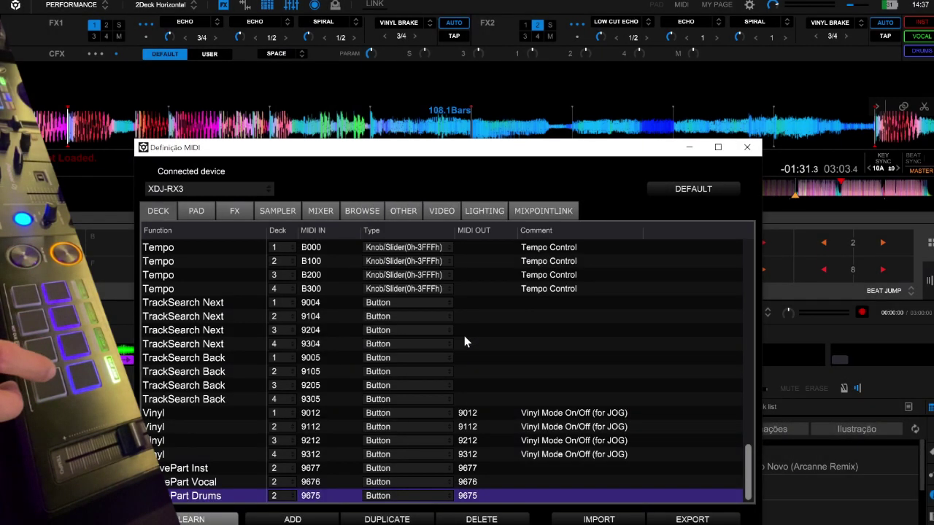
# Step: Delete the deck 2 sampler assignment Sampler5 Play (9674)
pyautogui.click(270, 211)
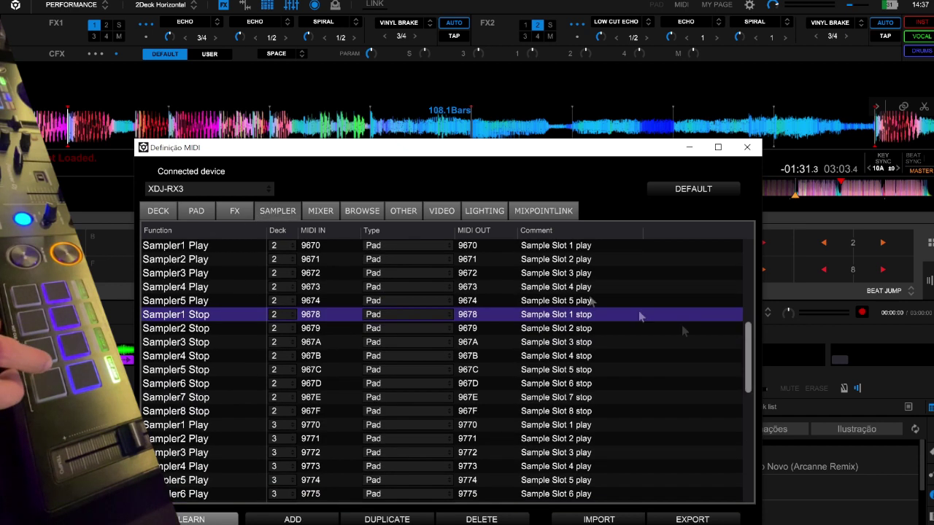
pyautogui.scroll(-1, 744, 348)
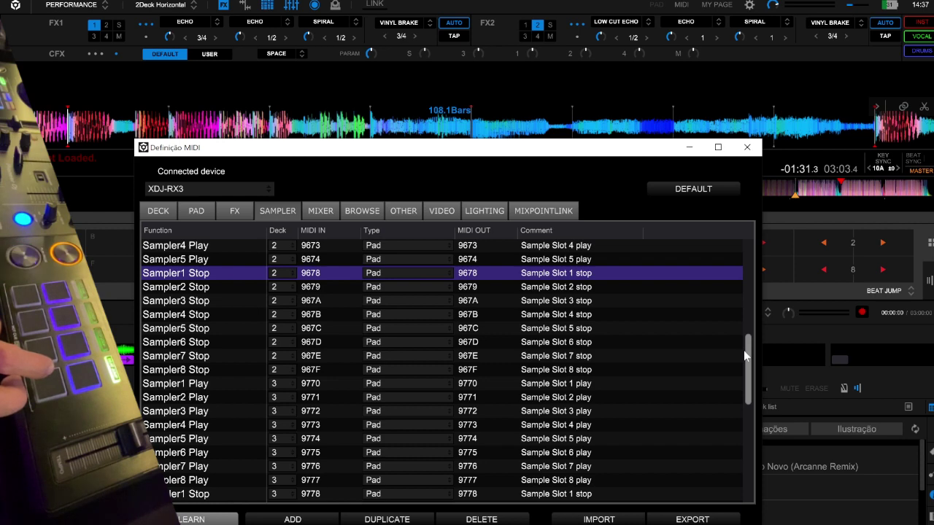
pyautogui.scroll(1, 744, 349)
pyautogui.scroll(-1, 744, 347)
pyautogui.scroll(1, 744, 347)
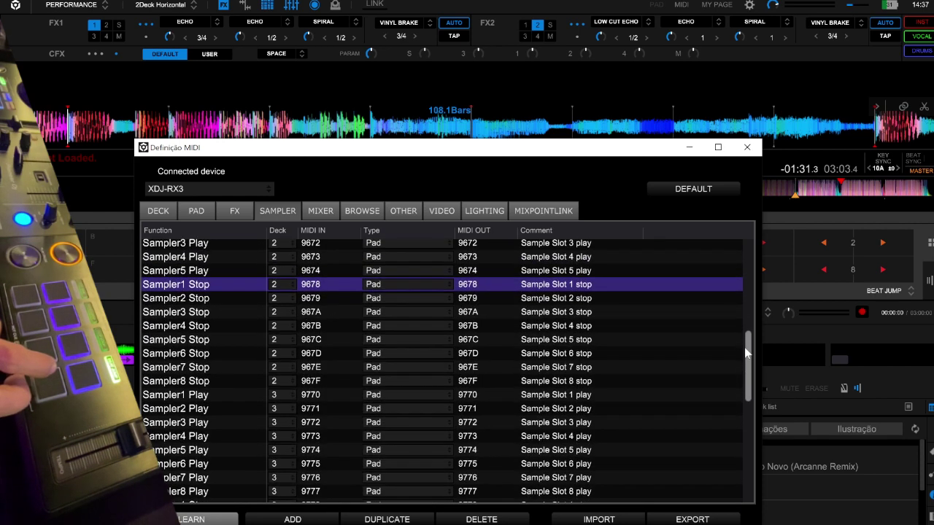
pyautogui.scroll(1, 742, 342)
pyautogui.scroll(1, 740, 340)
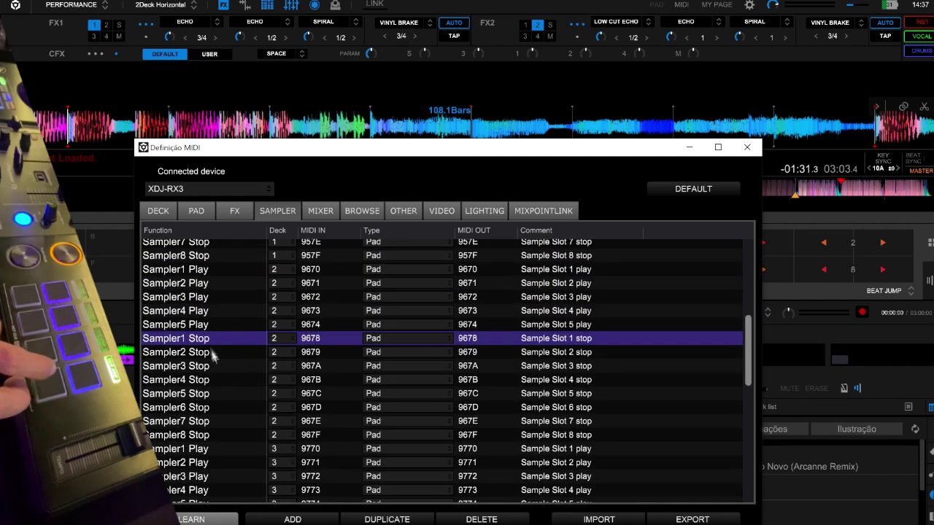
pyautogui.click(313, 326)
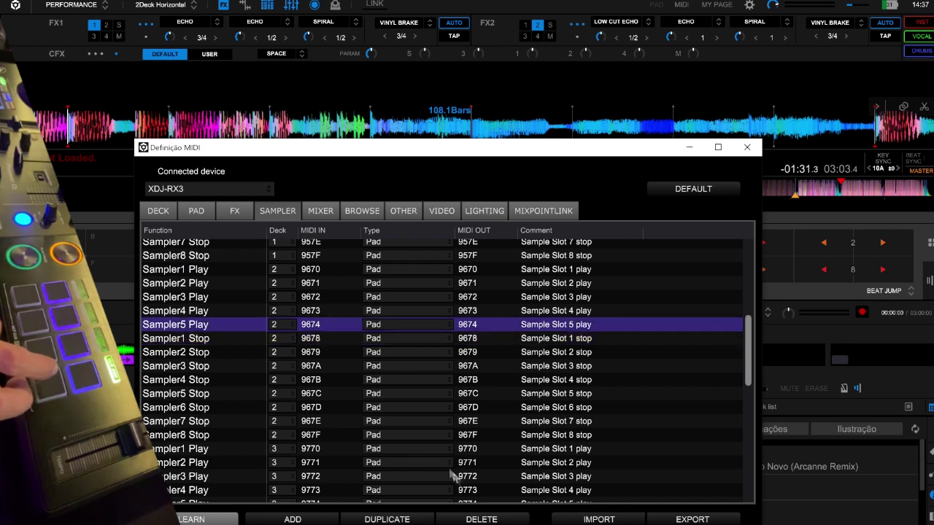
pyautogui.click(476, 519)
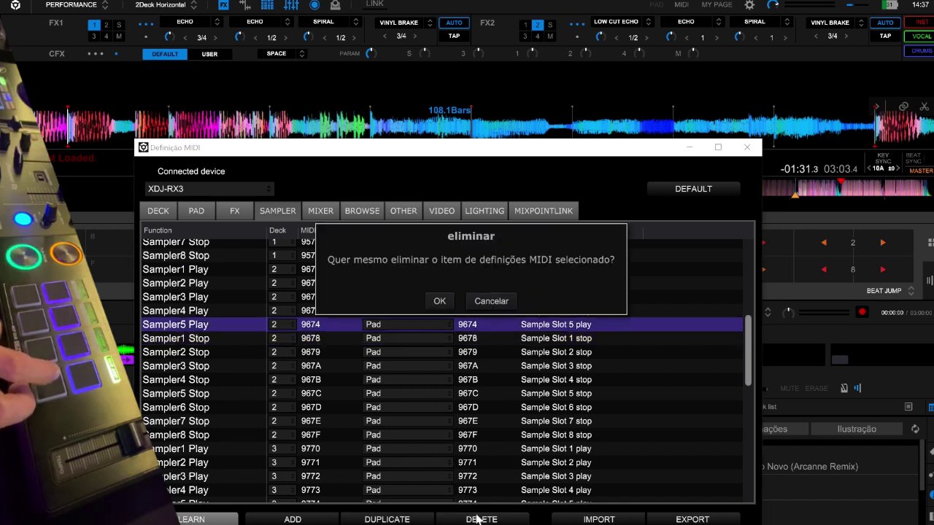
pyautogui.click(441, 301)
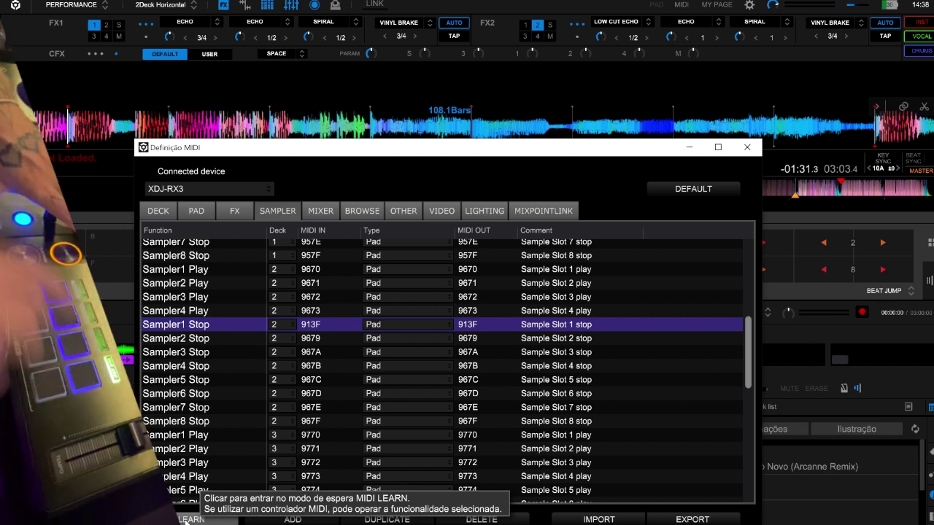
# Step: Identify a pad's stop code with Learn and delete the deck 2 sampler assignments Sampler8 Stop (967F) and Sampler7 Stop (967E)
pyautogui.click(185, 519)
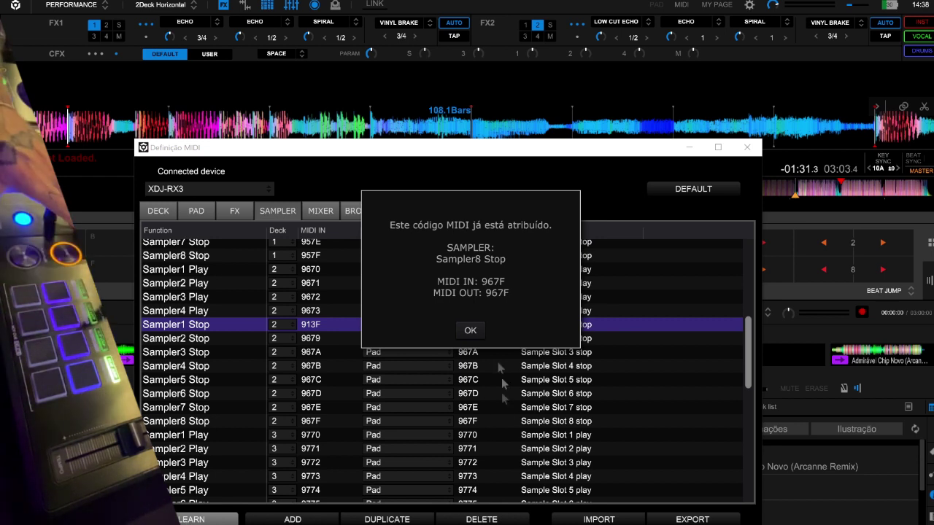
pyautogui.click(470, 330)
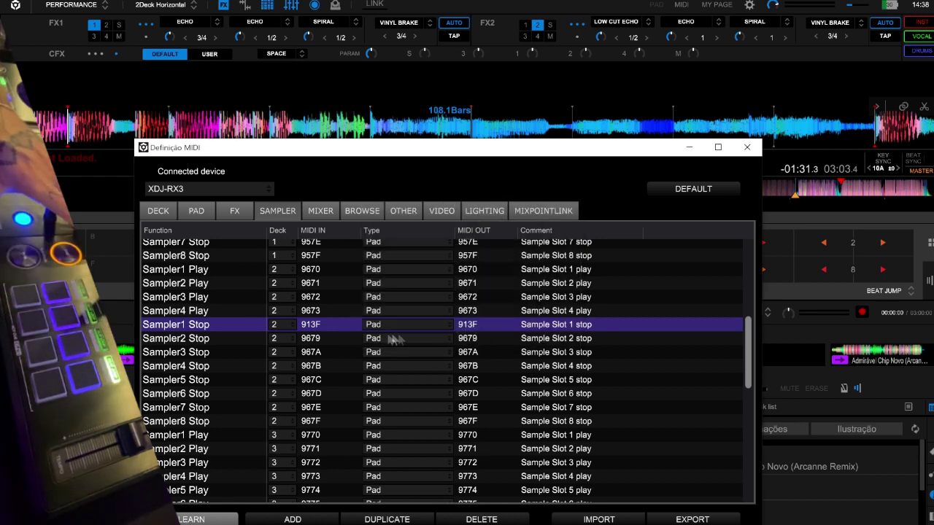
pyautogui.click(321, 421)
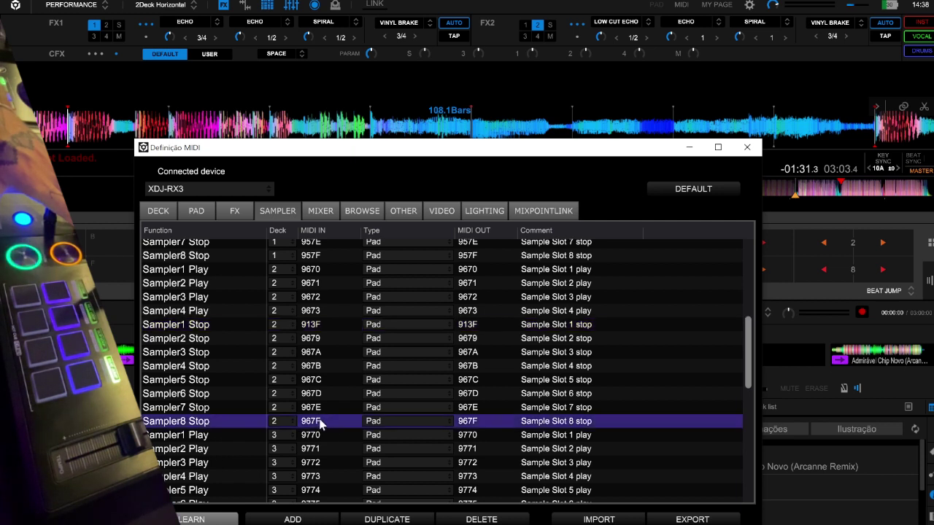
pyautogui.click(461, 520)
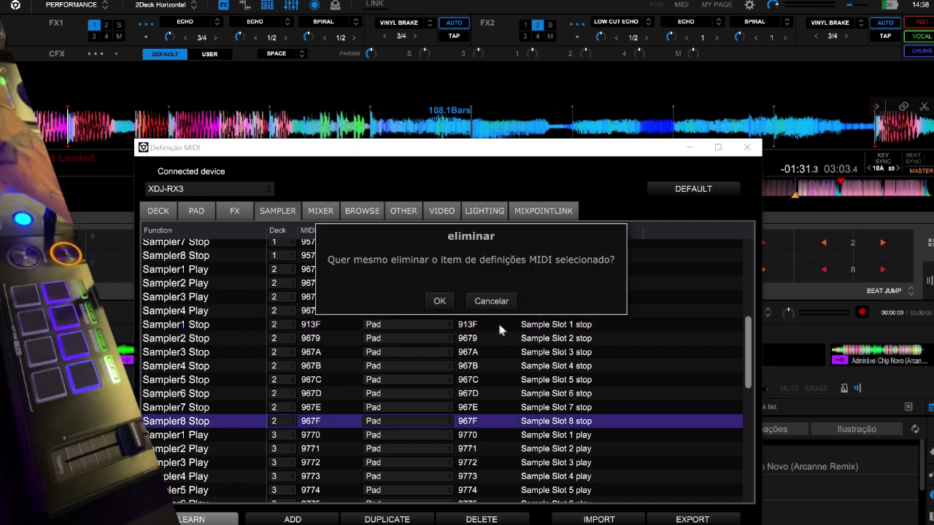
pyautogui.click(442, 301)
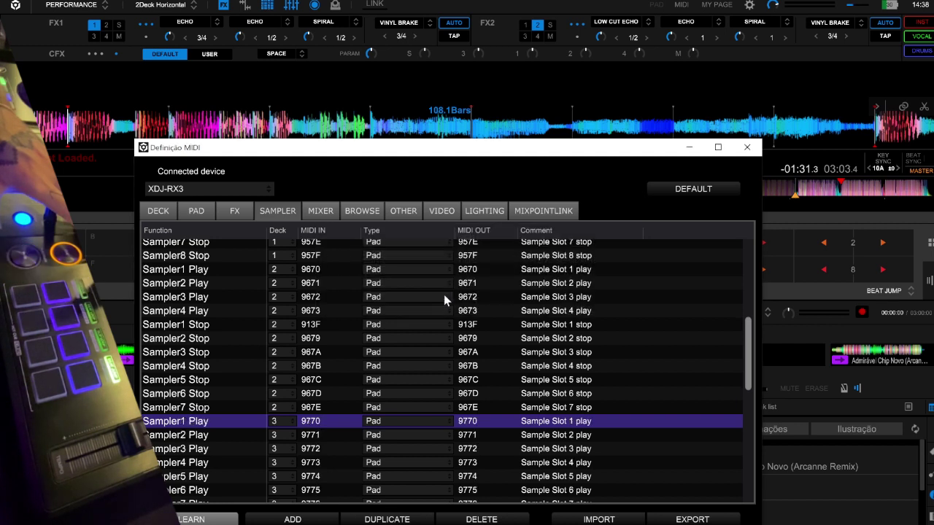
pyautogui.click(310, 407)
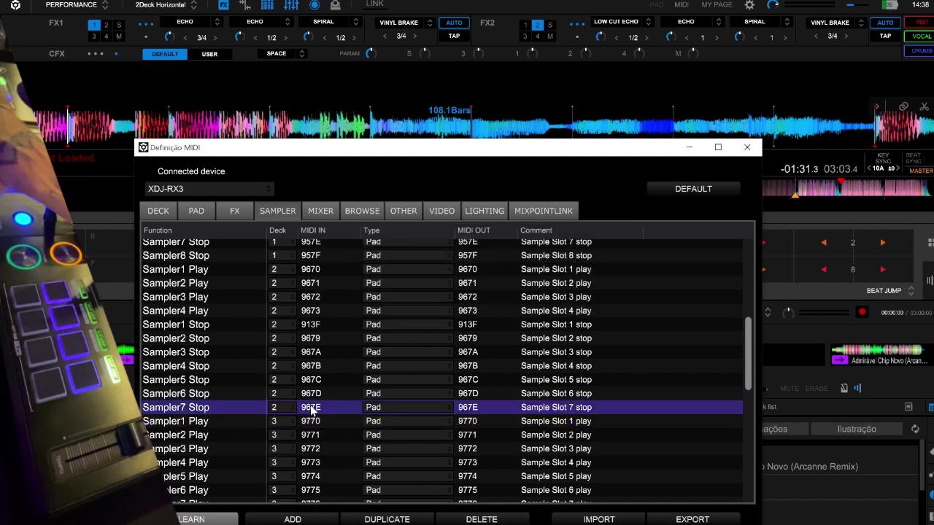
pyautogui.click(476, 519)
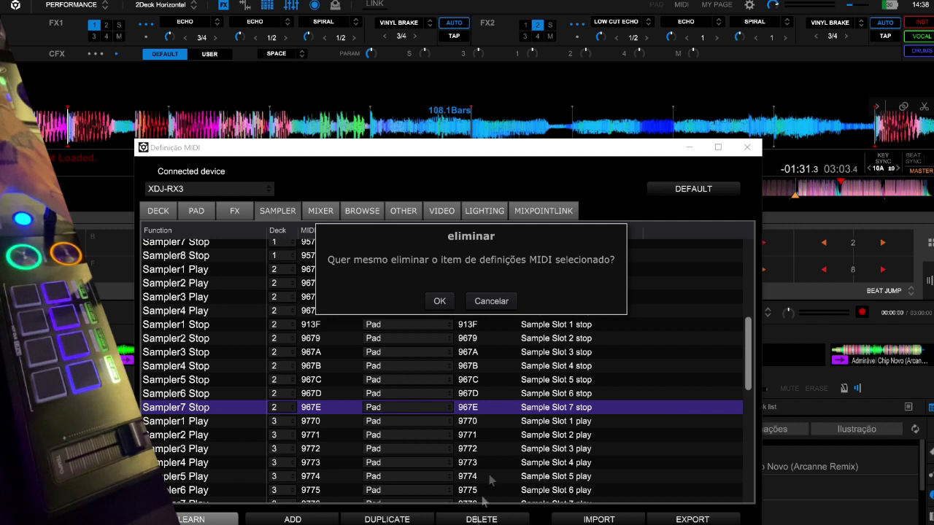
pyautogui.click(440, 302)
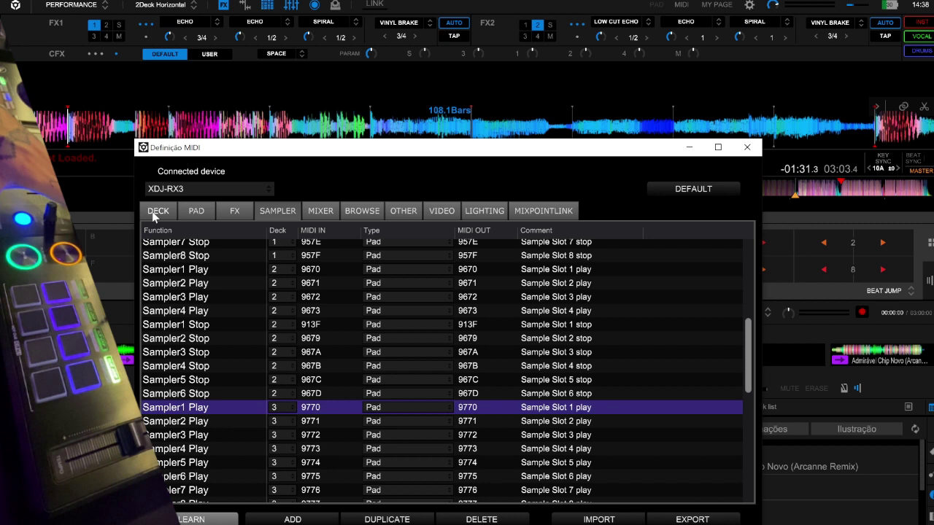
# Step: Add the KeyShift function KeySync to the deck MIDI assignments with pad code 9674 on deck 2
pyautogui.click(154, 215)
pyautogui.click(295, 519)
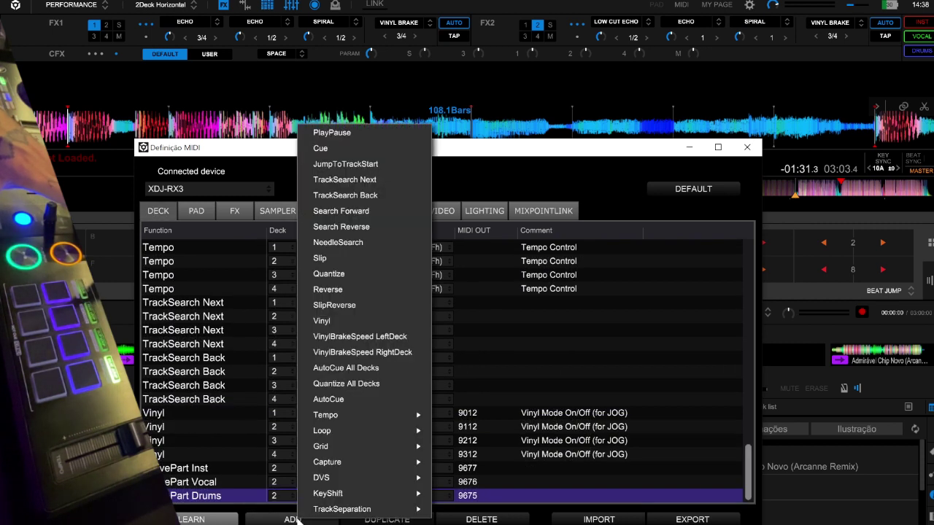
pyautogui.moveTo(317, 511)
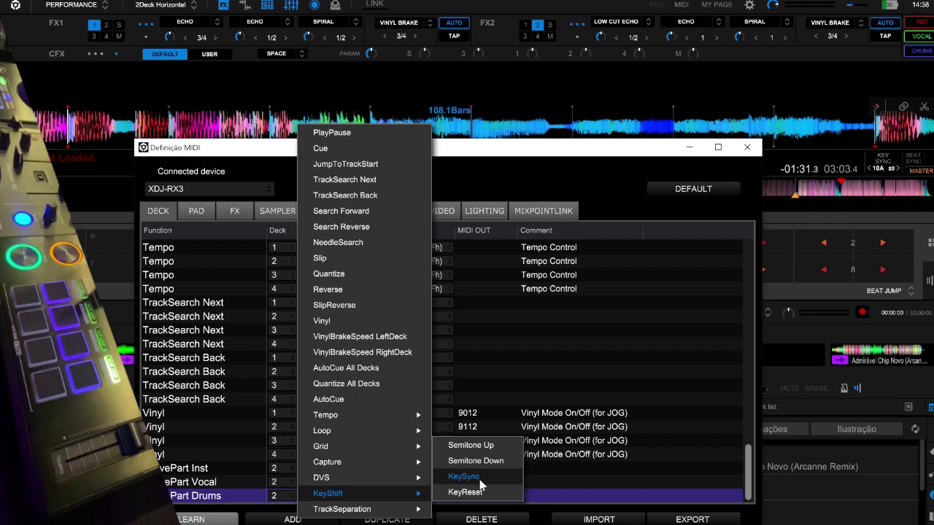
pyautogui.click(465, 476)
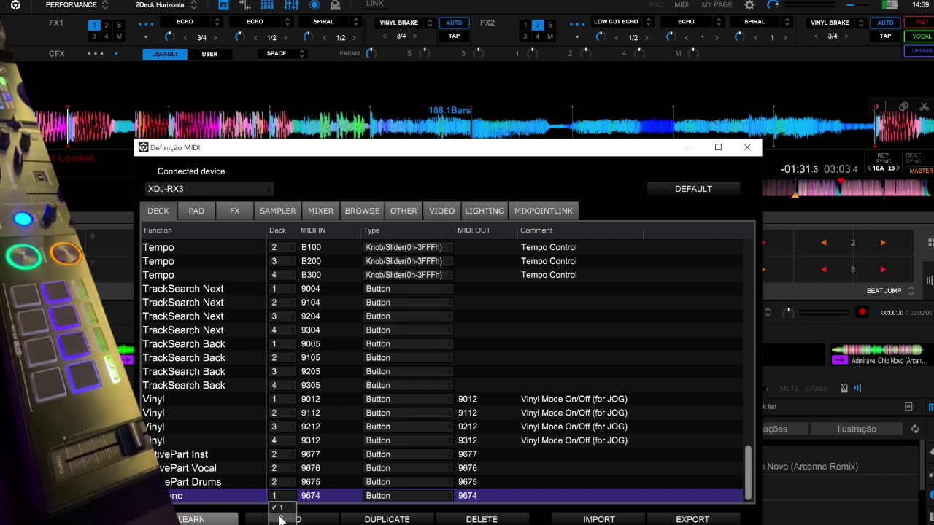
pyautogui.click(281, 519)
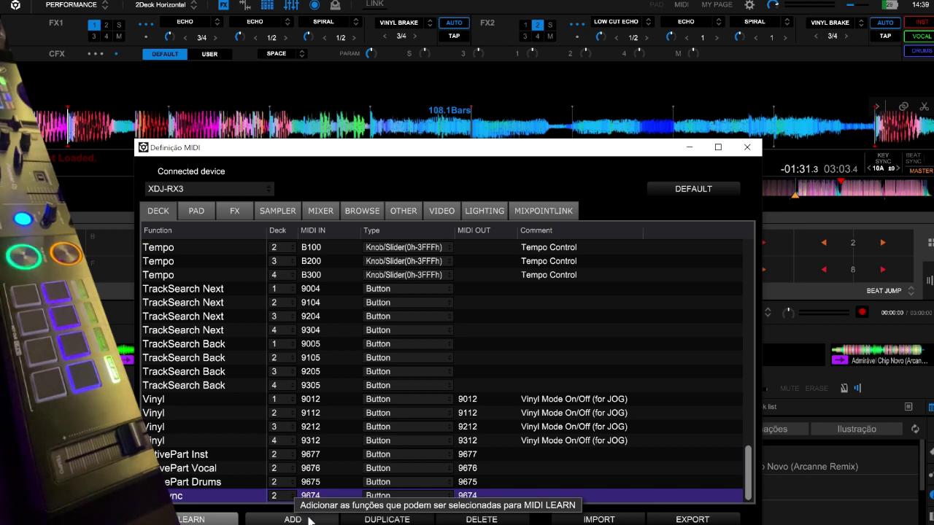
# Step: Add the KeyShift function Semitone Up to the deck assignments and learn pad code 967F for it
pyautogui.click(309, 520)
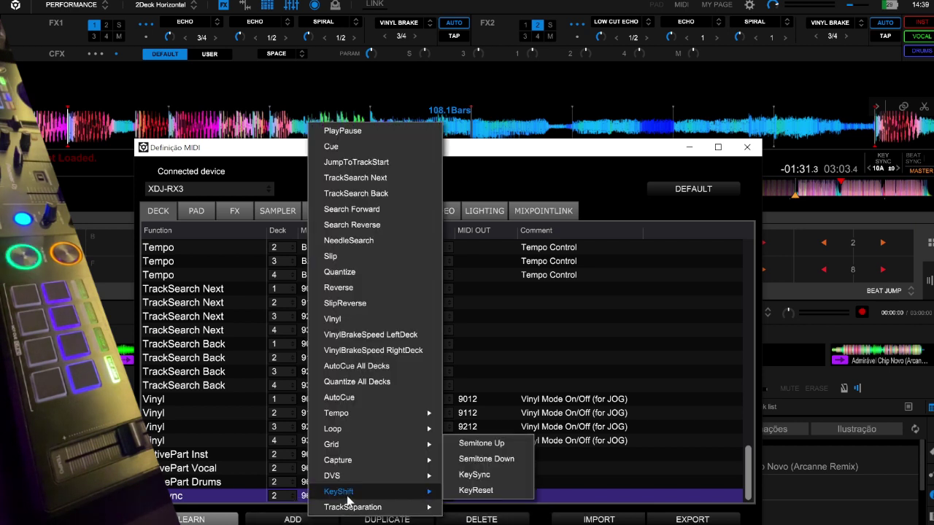
pyautogui.moveTo(431, 492)
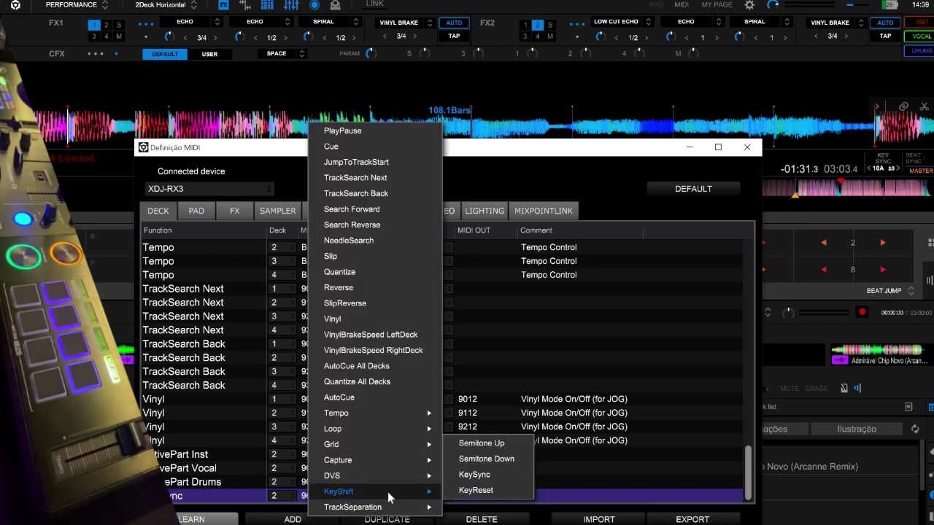
pyautogui.click(485, 444)
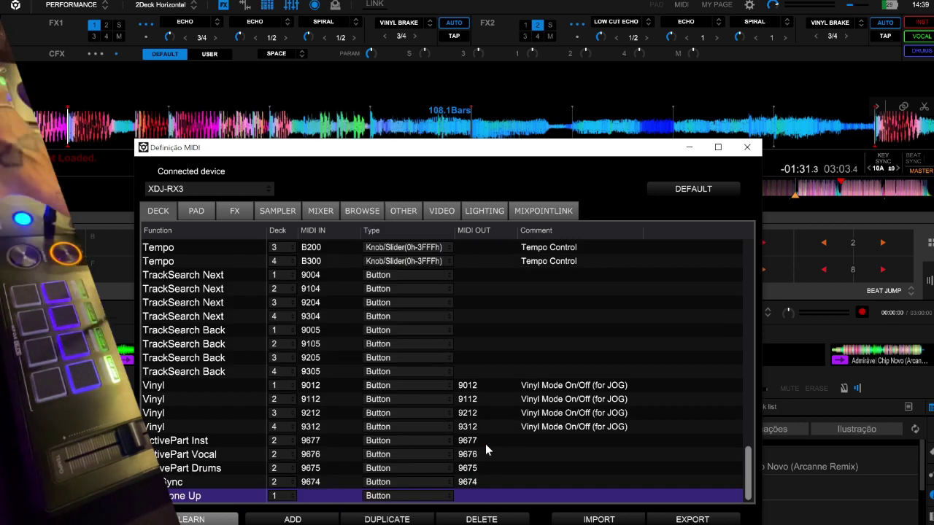
pyautogui.click(210, 520)
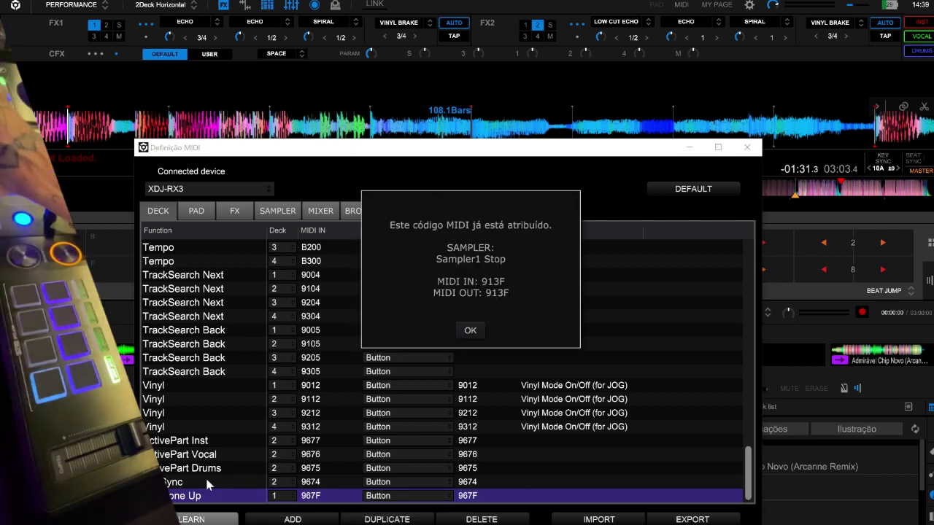
pyautogui.click(469, 332)
# Step: Add the KeyShift function Semitone Down to the deck assignments and learn pad code 967E for it
pyautogui.click(293, 518)
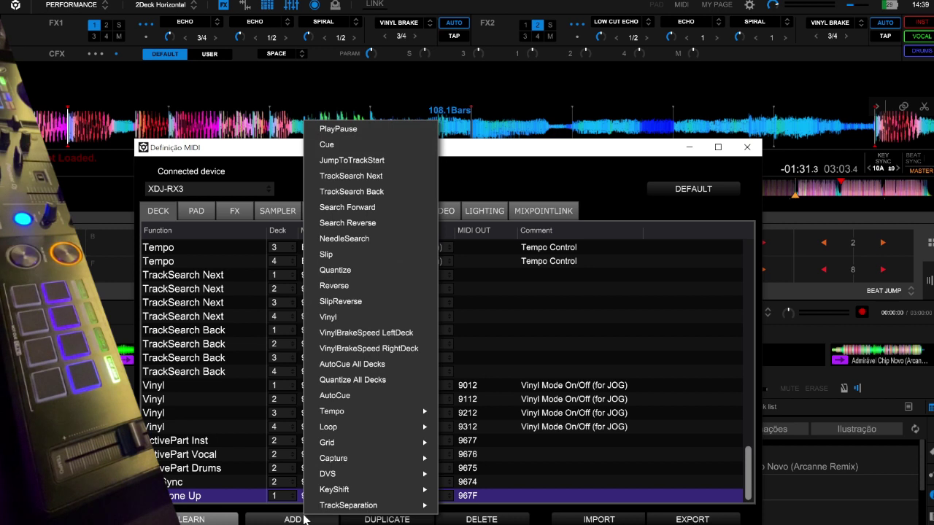
pyautogui.moveTo(409, 490)
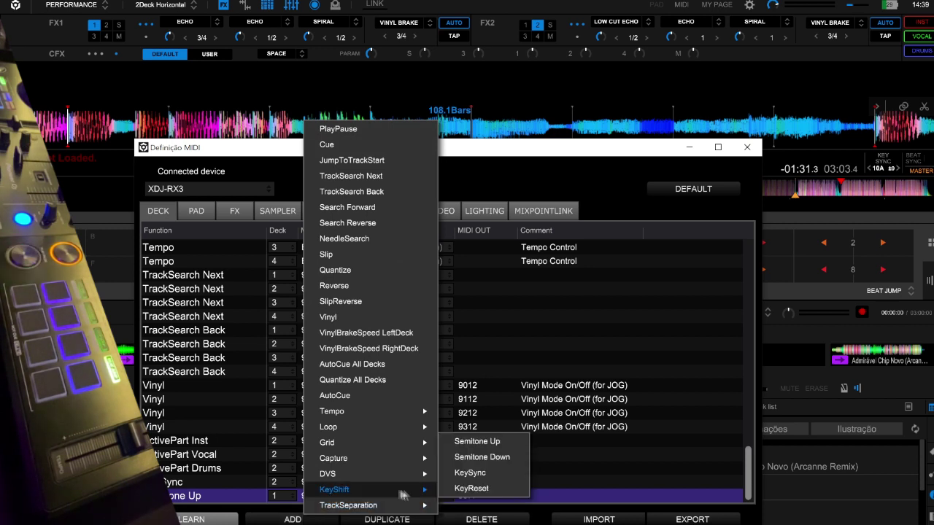
pyautogui.click(481, 456)
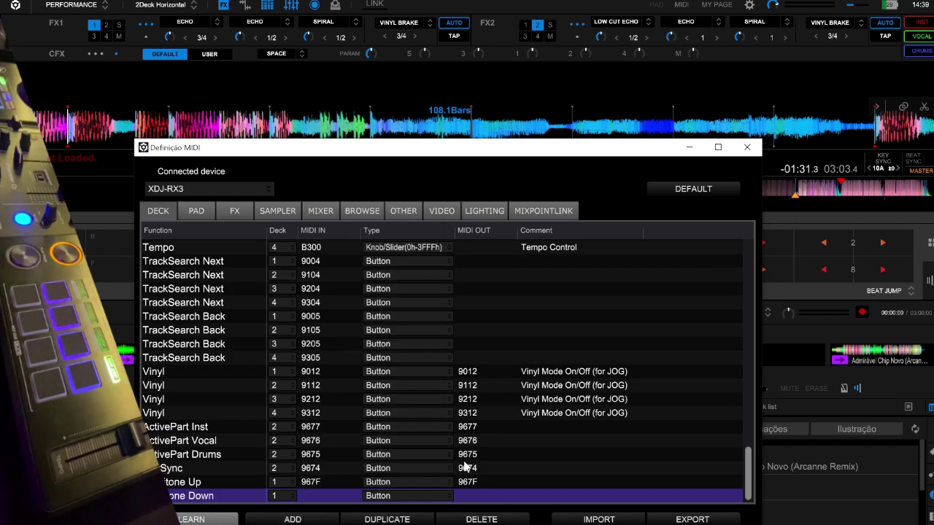
pyautogui.click(222, 519)
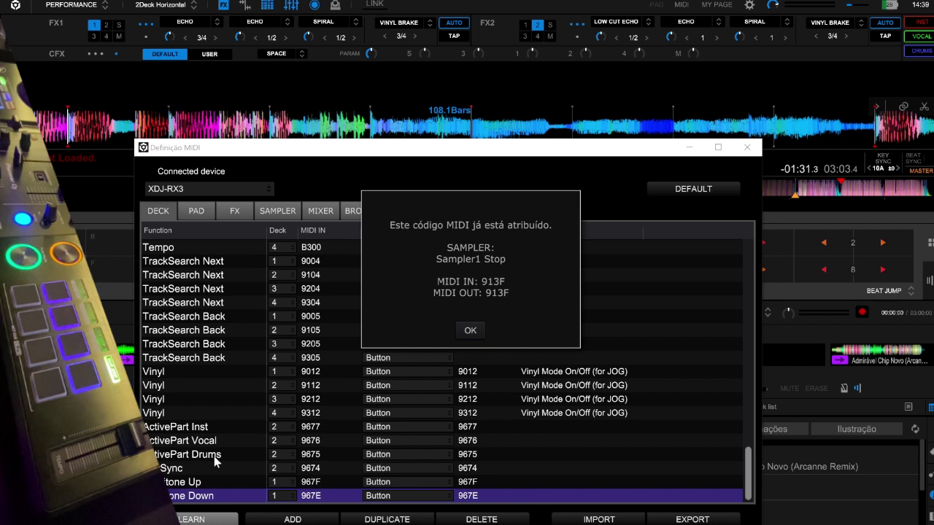
pyautogui.click(471, 329)
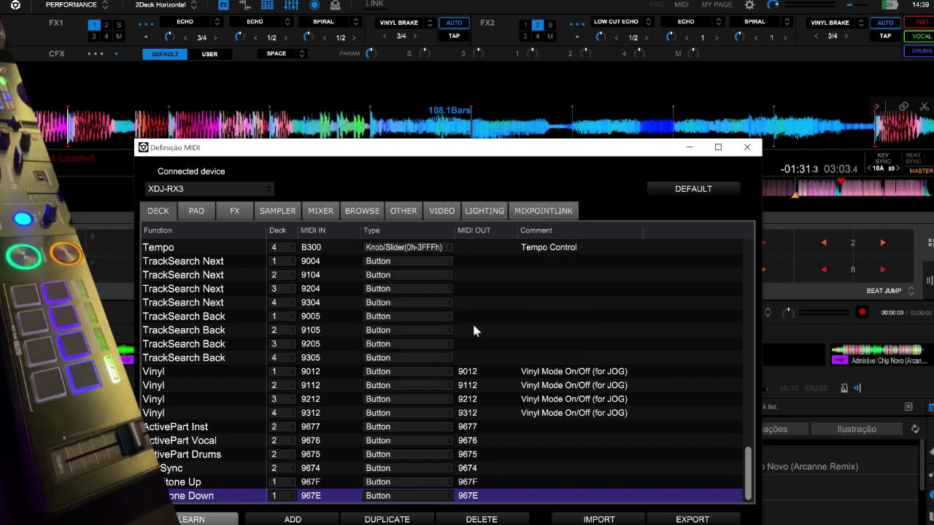
# Step: Assign both Semitone Up and Semitone Down to deck 2
pyautogui.click(278, 481)
pyautogui.click(280, 482)
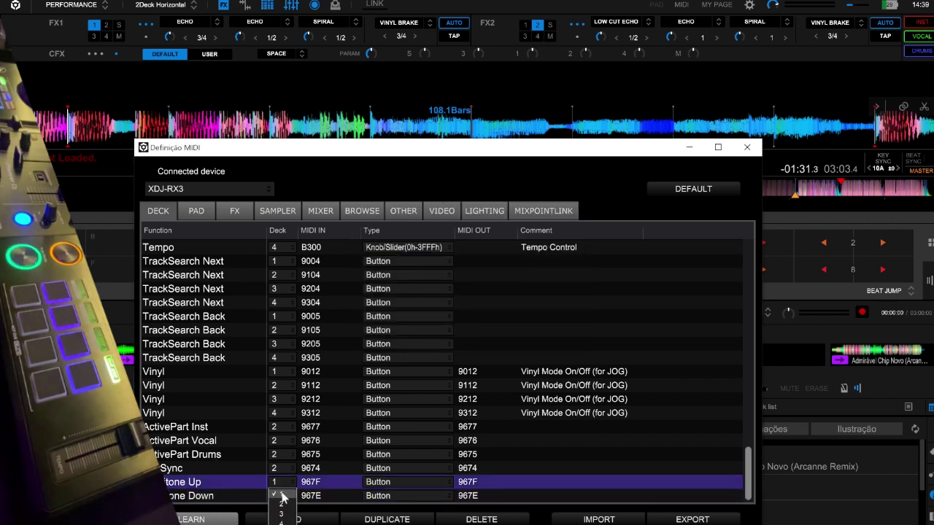
pyautogui.click(284, 504)
pyautogui.click(283, 496)
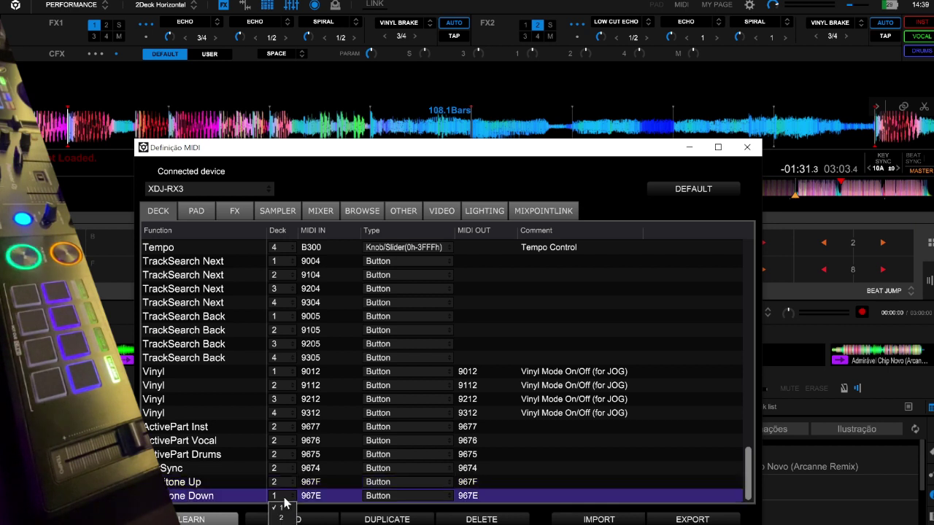
pyautogui.click(284, 516)
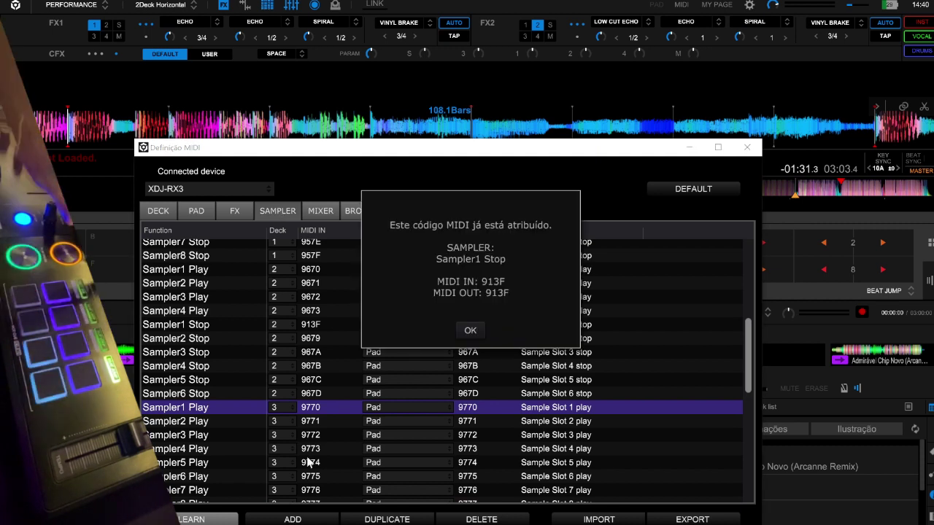
# Step: Delete the deck 2 Sampler5 Stop assignment that uses MIDI code 967C from the sampler assignments
pyautogui.click(471, 332)
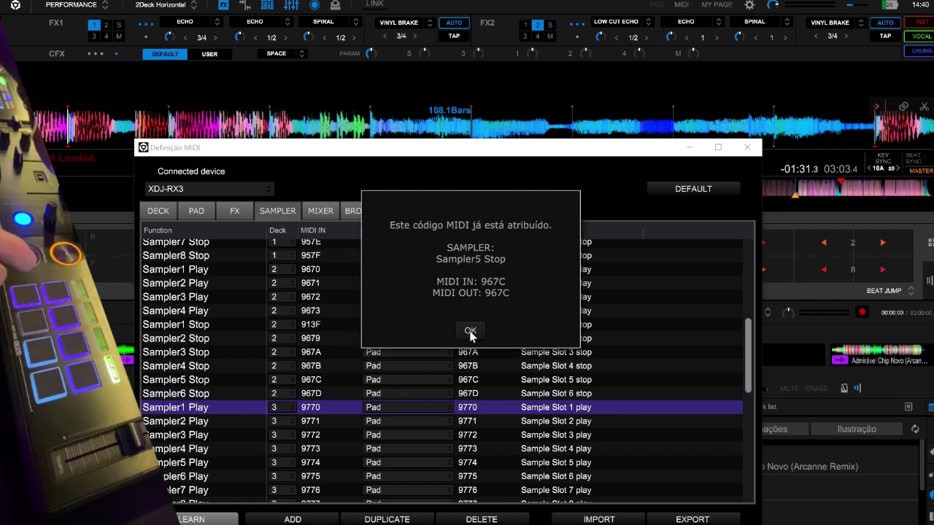
pyautogui.click(480, 330)
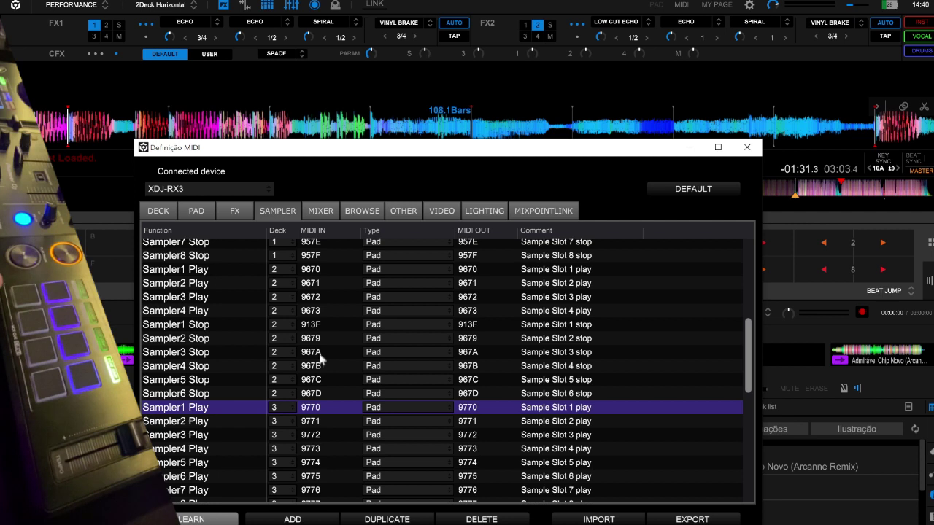
pyautogui.click(319, 381)
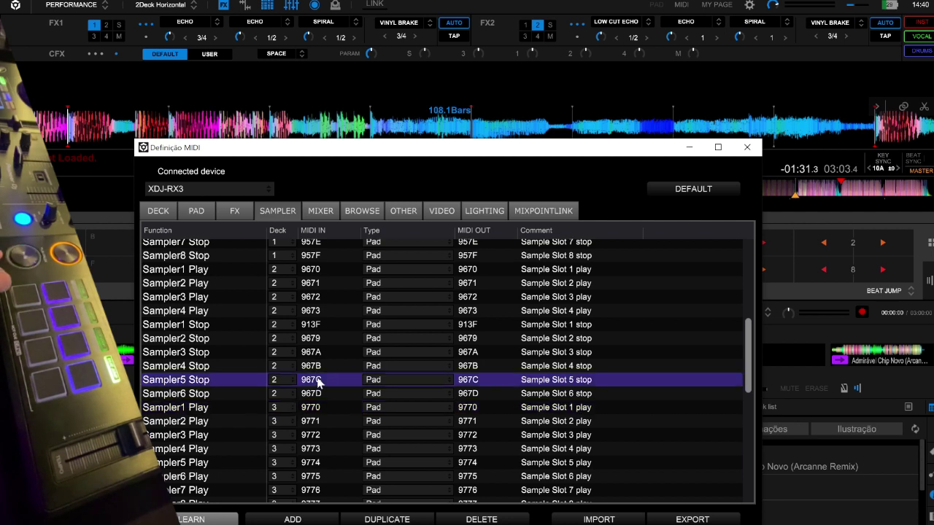
pyautogui.click(490, 519)
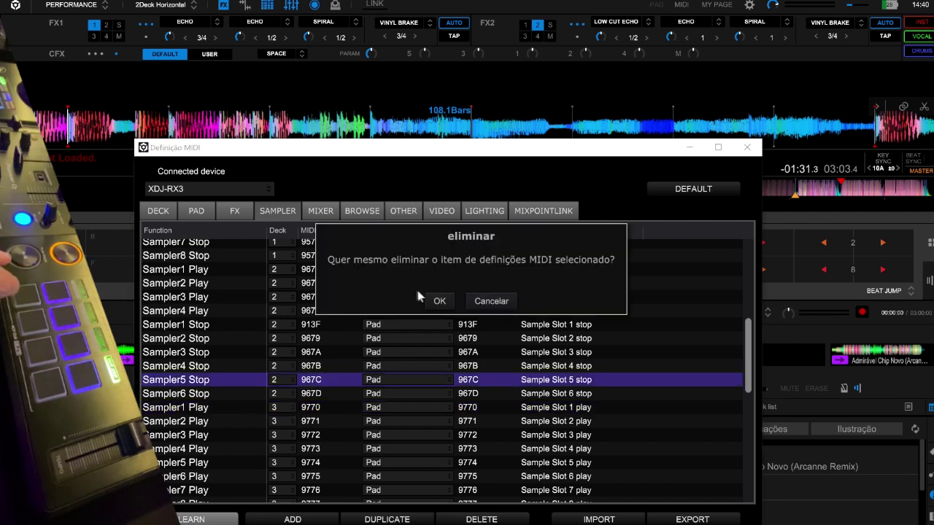
pyautogui.click(438, 300)
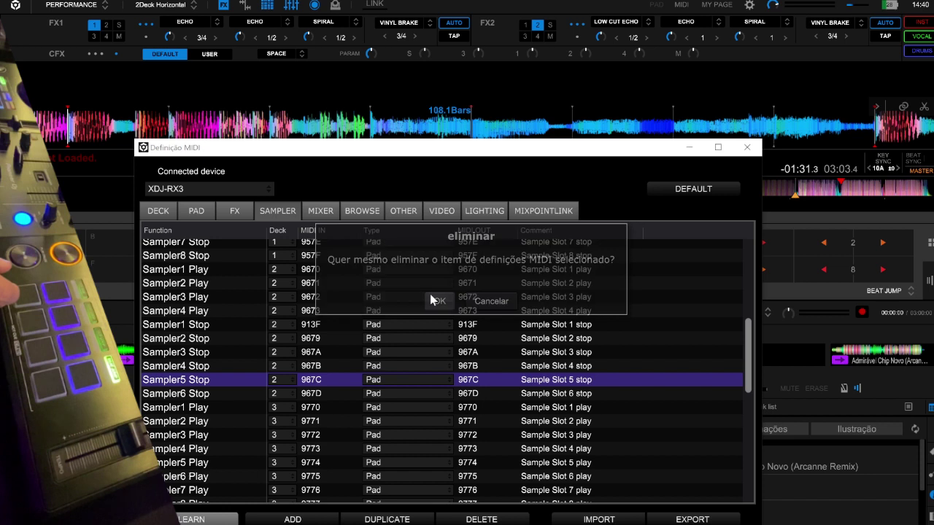
# Step: Add the KeyShift function KeyReset to the deck assignments, learn pad code 967C on deck 2, and close the MIDI settings
pyautogui.click(151, 212)
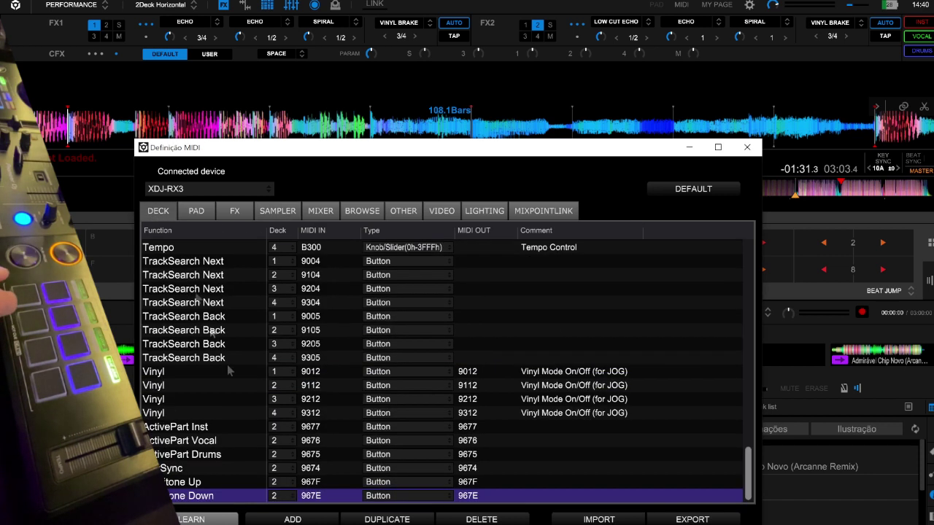
pyautogui.click(296, 520)
pyautogui.moveTo(354, 495)
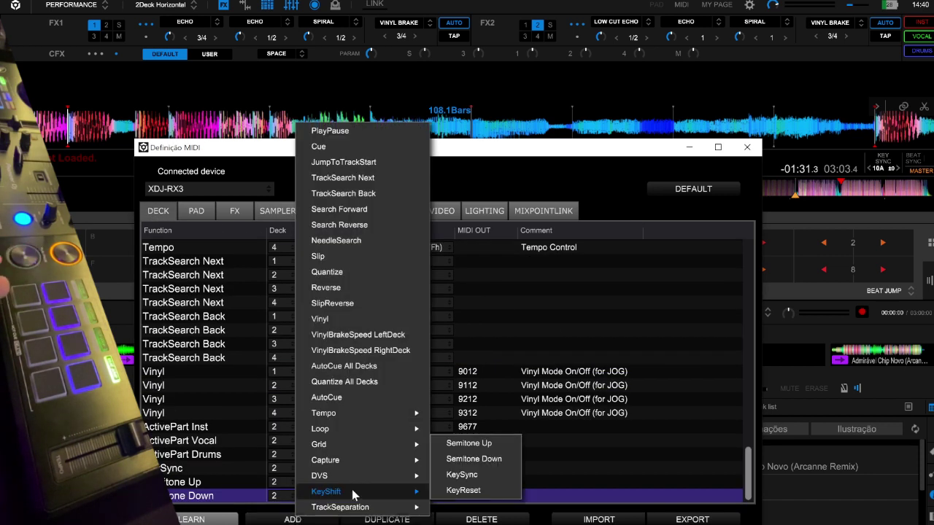
pyautogui.click(478, 491)
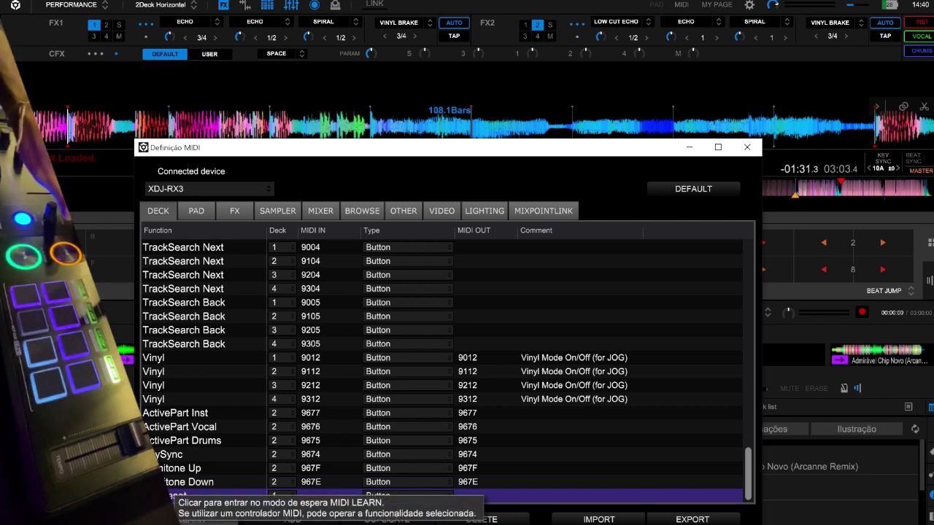
pyautogui.click(191, 518)
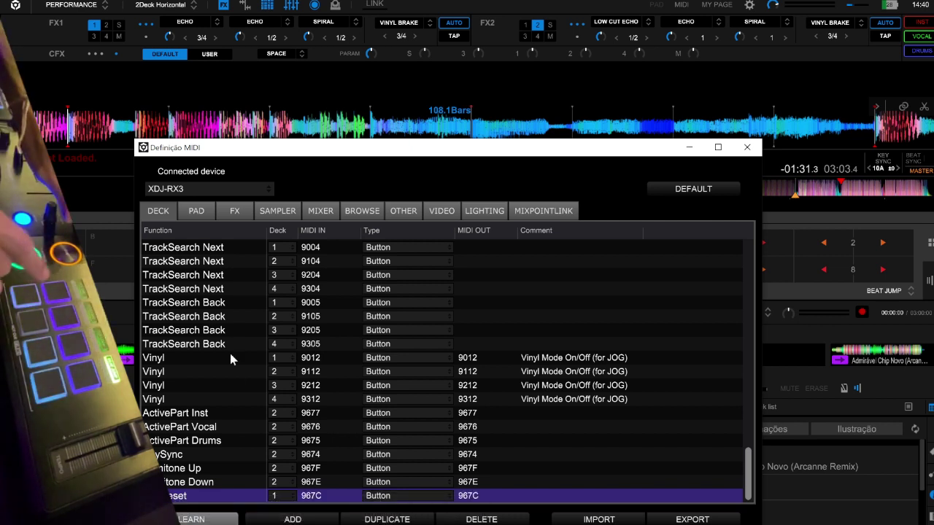
pyautogui.click(470, 331)
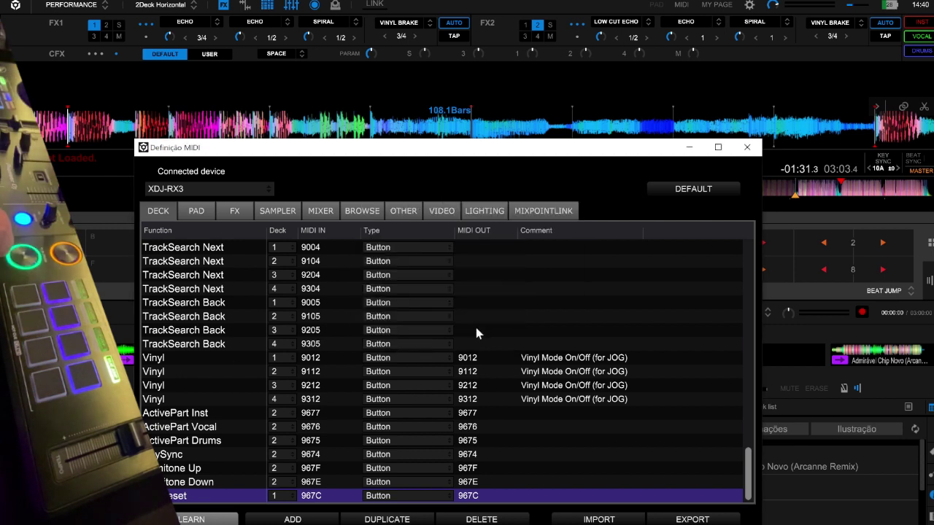
pyautogui.click(292, 496)
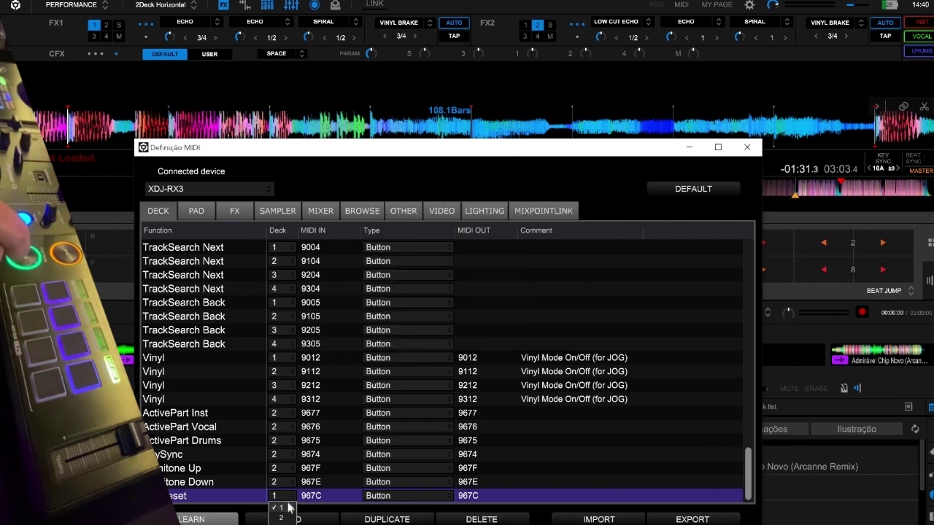
pyautogui.click(285, 518)
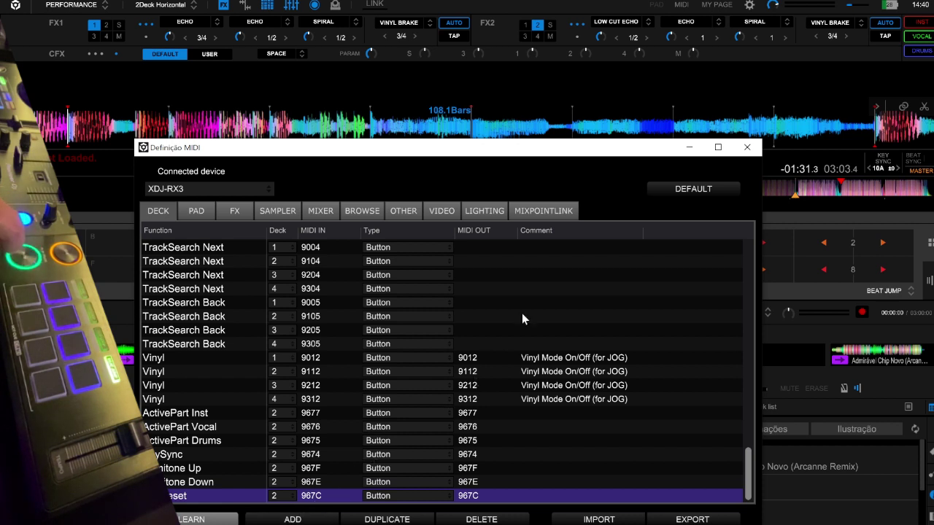
pyautogui.click(747, 147)
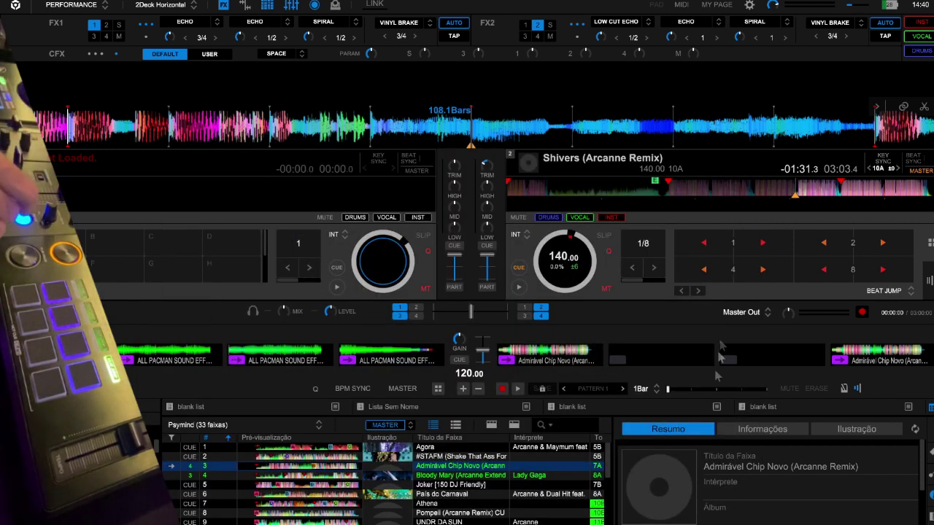
# Step: Load the track Athena onto deck 1, play it briefly and return it to its cue point
pyautogui.moveTo(478, 503); pyautogui.dragTo(292, 237)
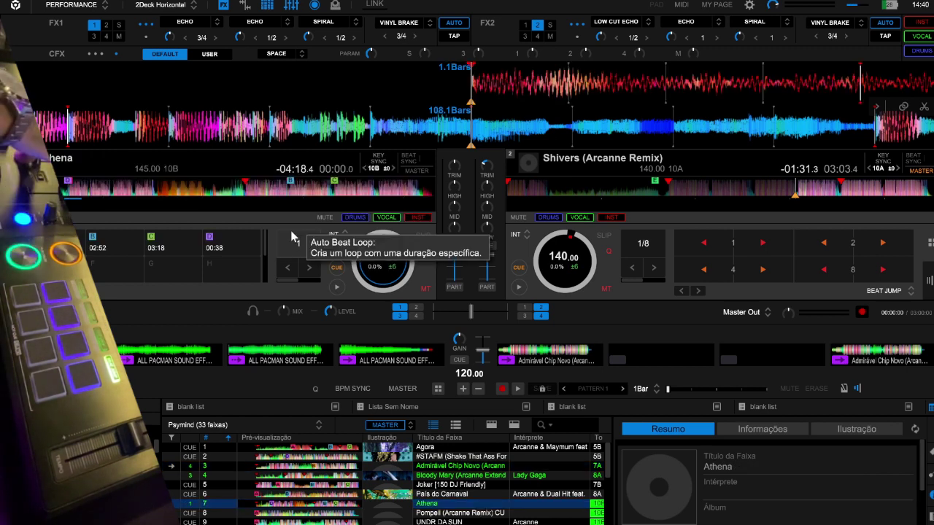
pyautogui.click(337, 286)
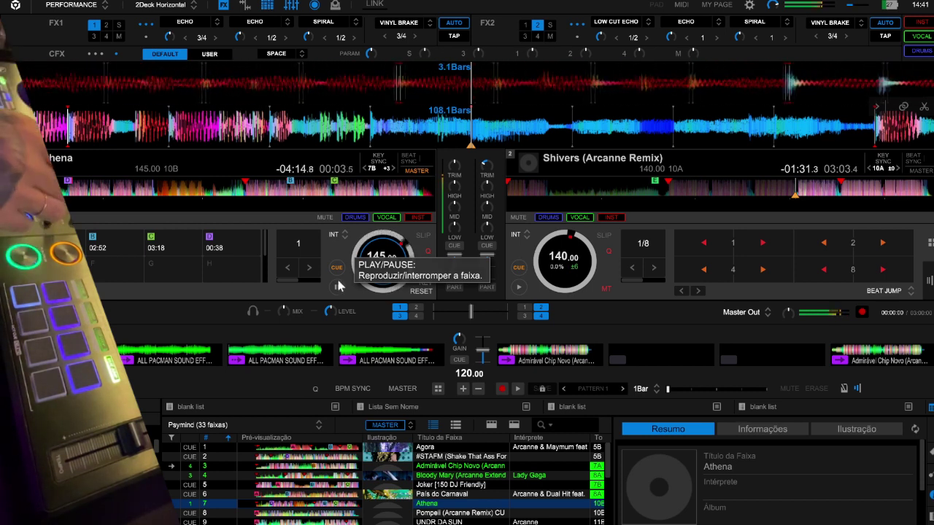
pyautogui.click(337, 272)
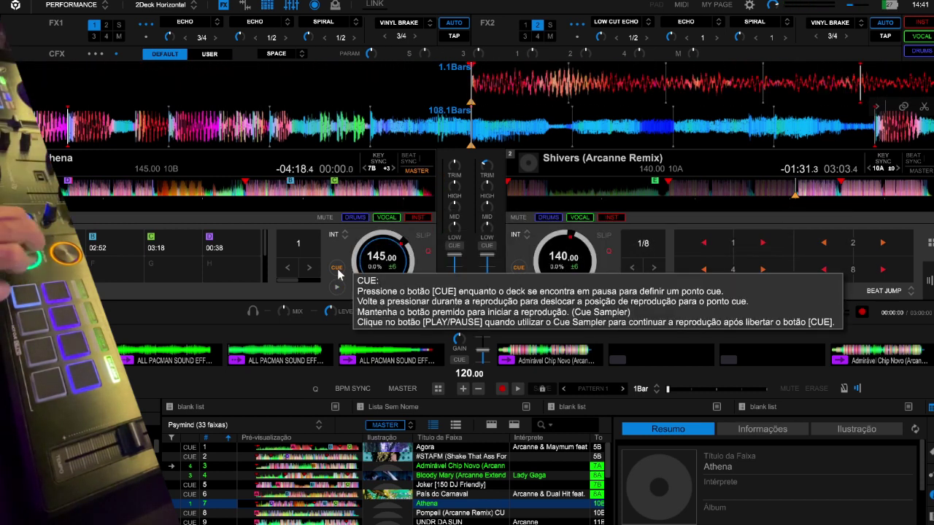